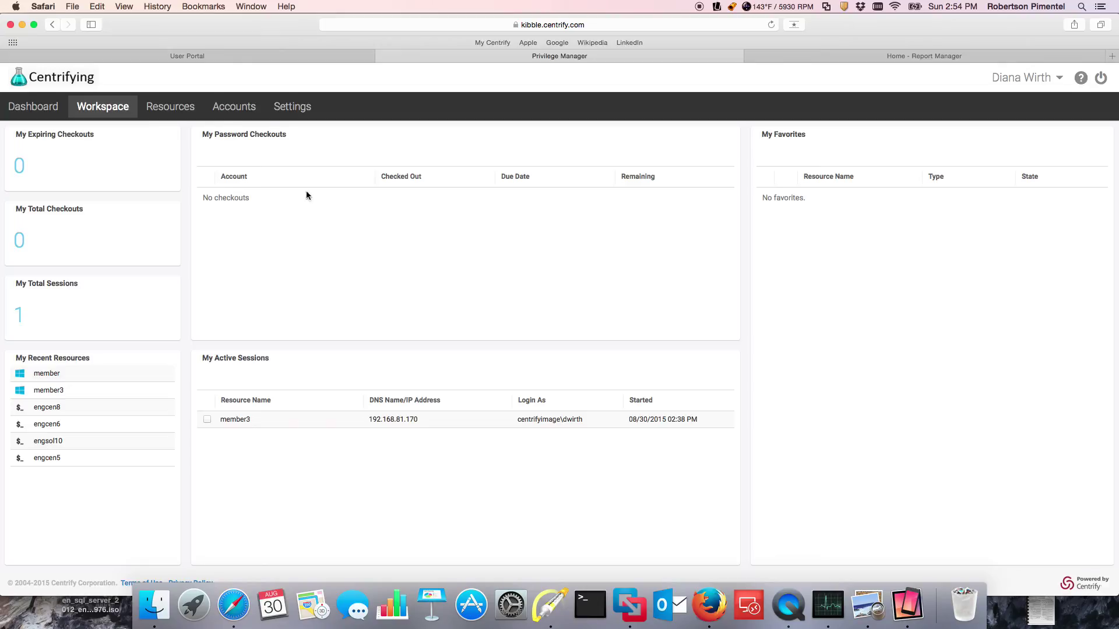
Step: Show the Resources list (engcen5, engcen6, engcen8, engsol10, member, member3), briefly checking filters and User Portal
click(170, 107)
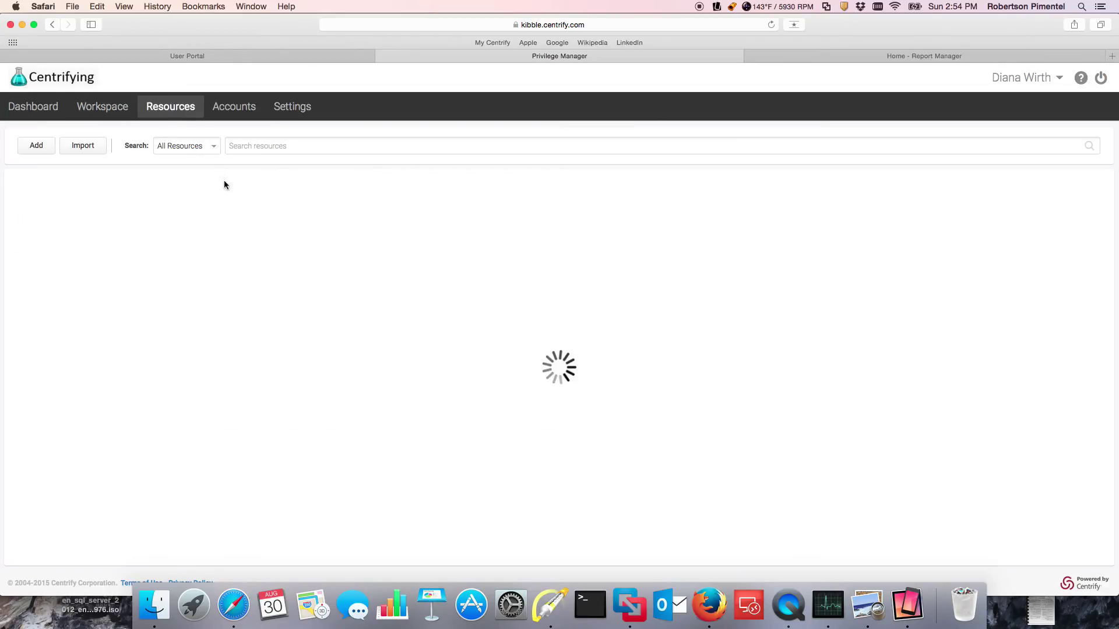
click(215, 147)
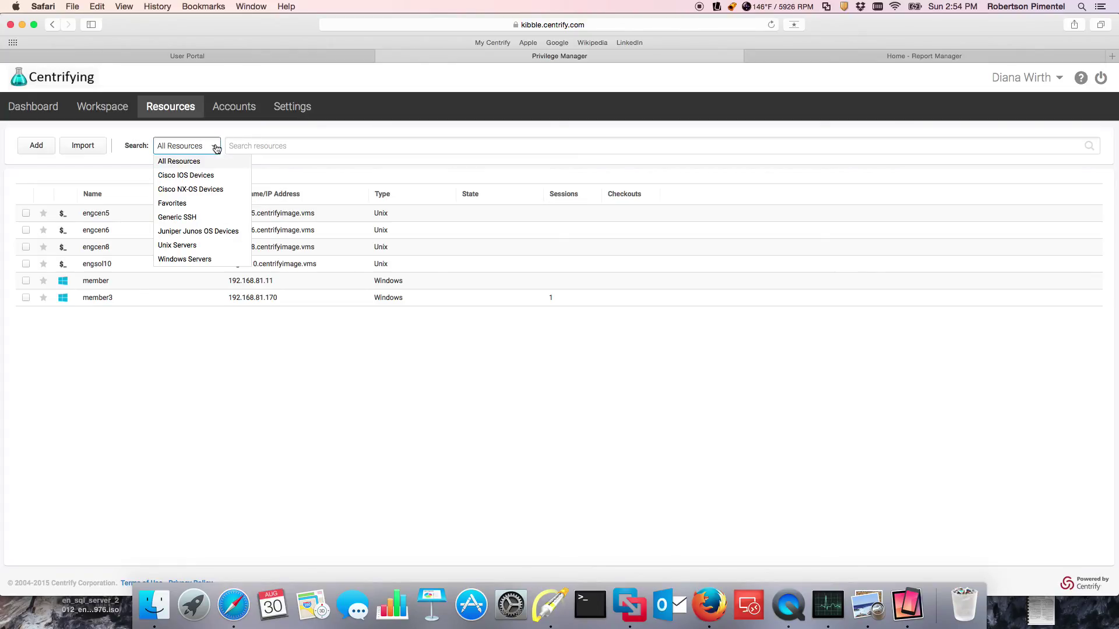
click(260, 476)
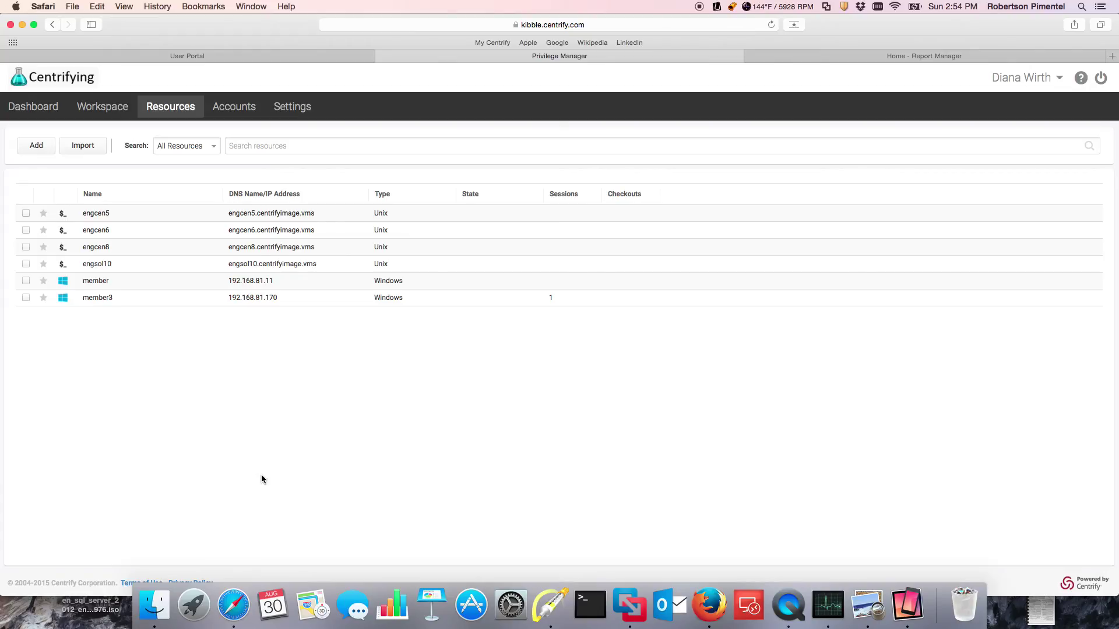
click(185, 55)
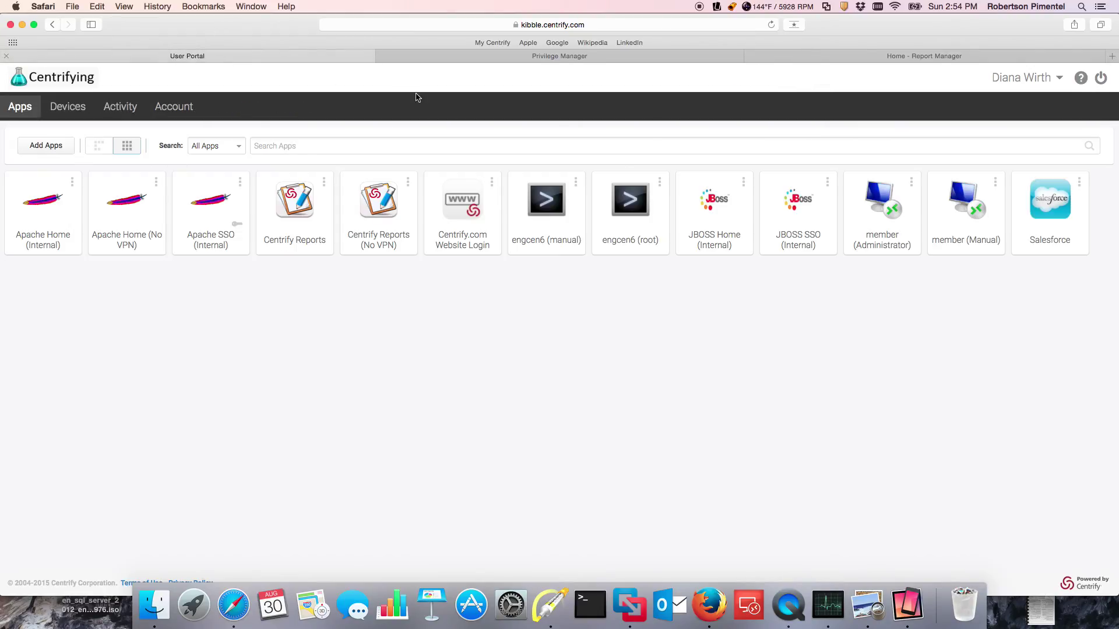
click(503, 56)
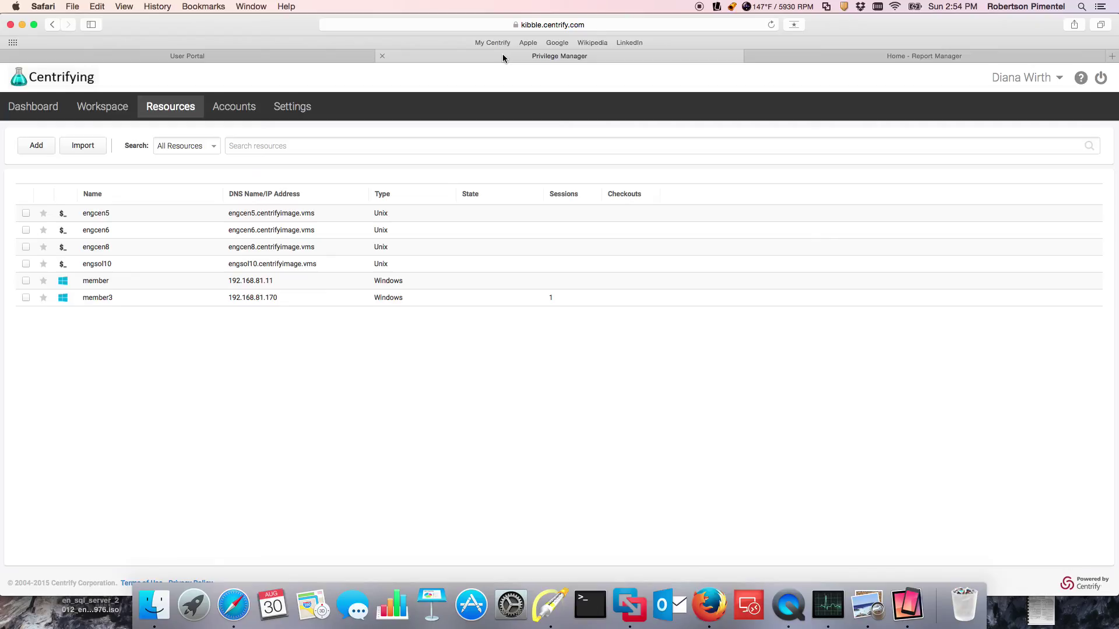
Step: Review the global Resource Permissions, then the Global Account Permissions, in Settings
click(294, 109)
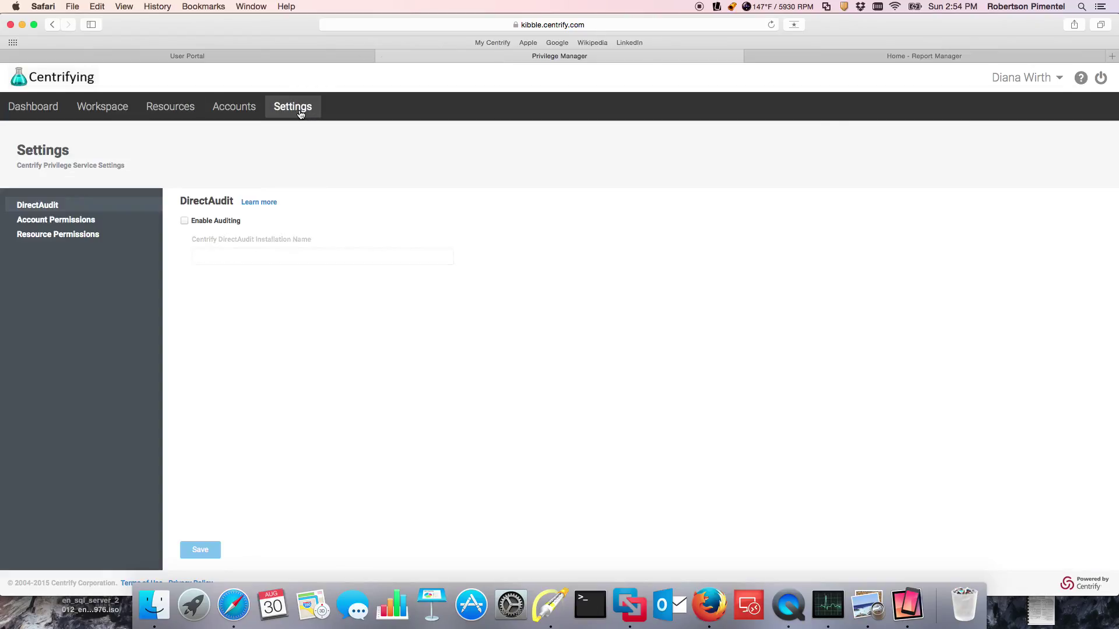
click(68, 237)
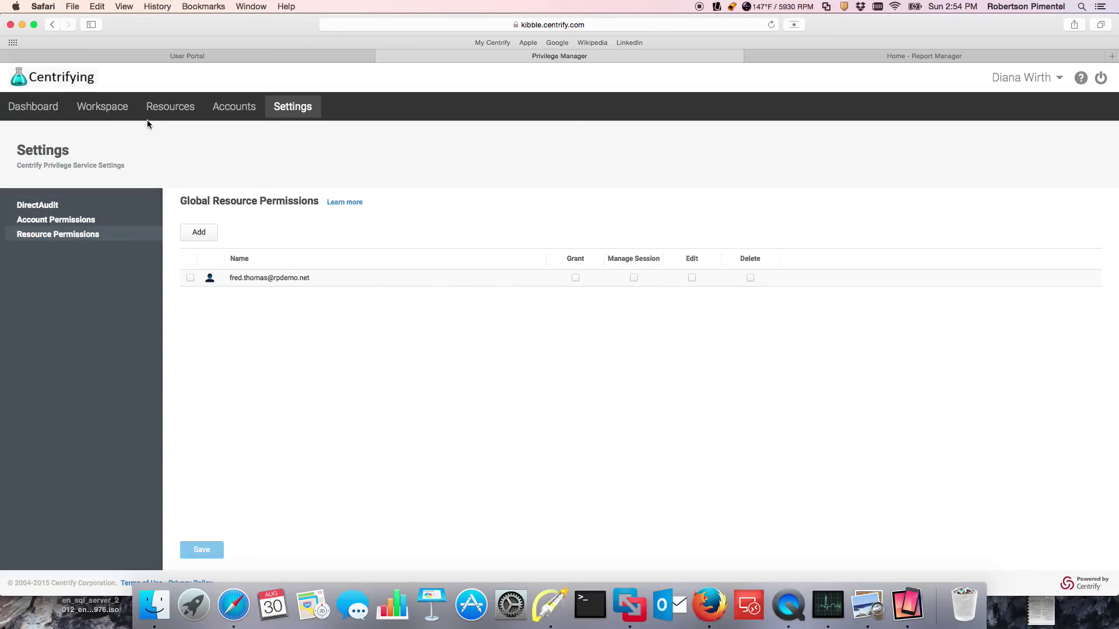
click(75, 222)
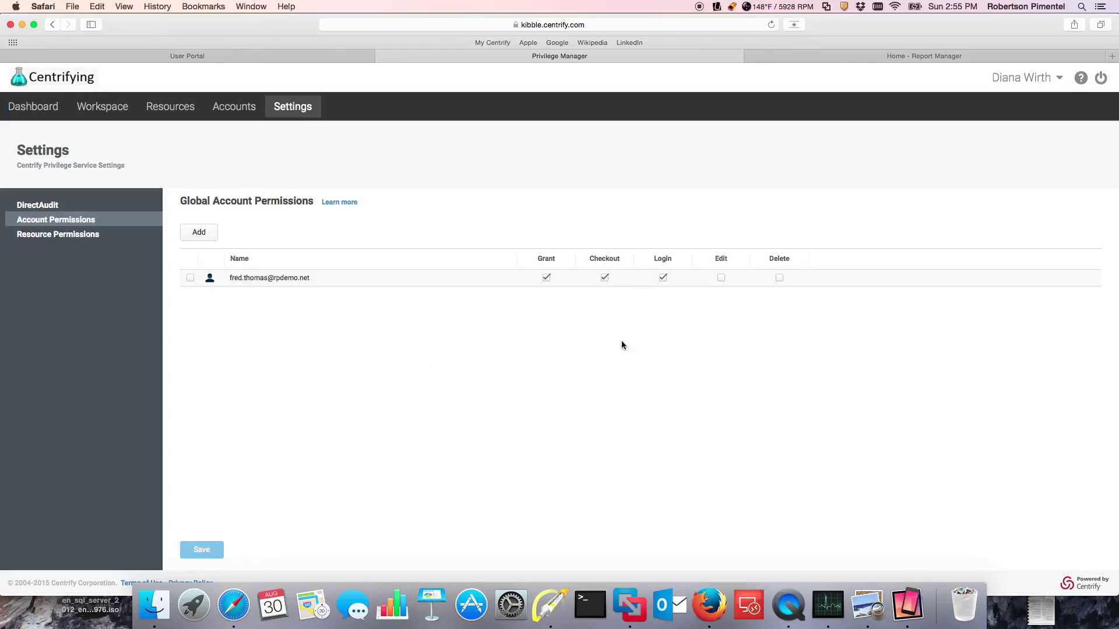
Step: View the member3 login session window, then bring up the engcen5 server's actions from Resources
click(166, 107)
click(251, 7)
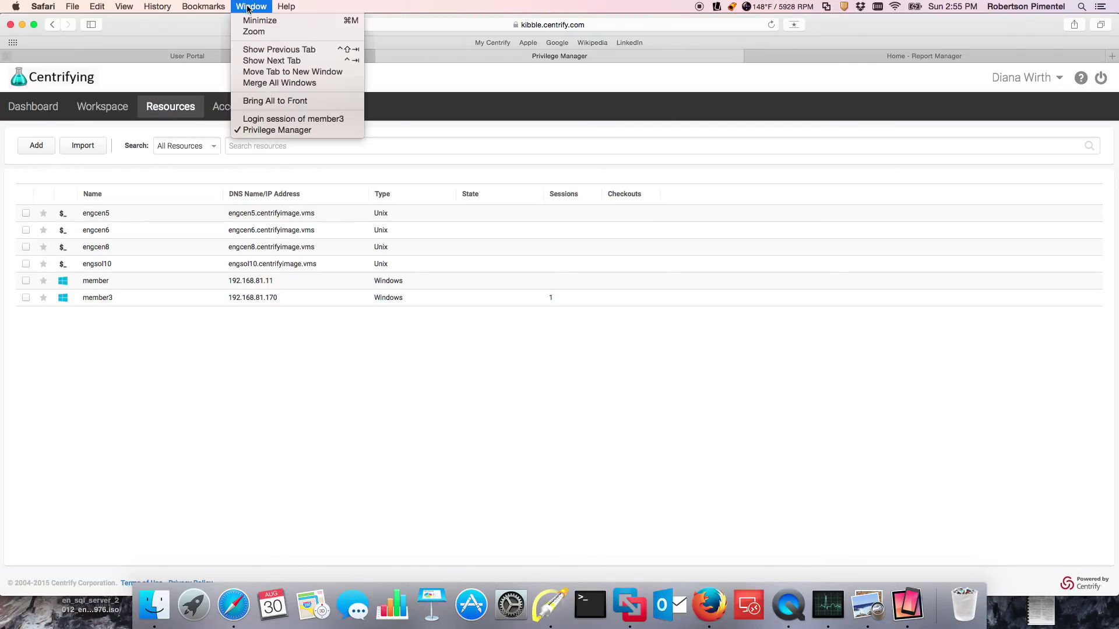
click(263, 119)
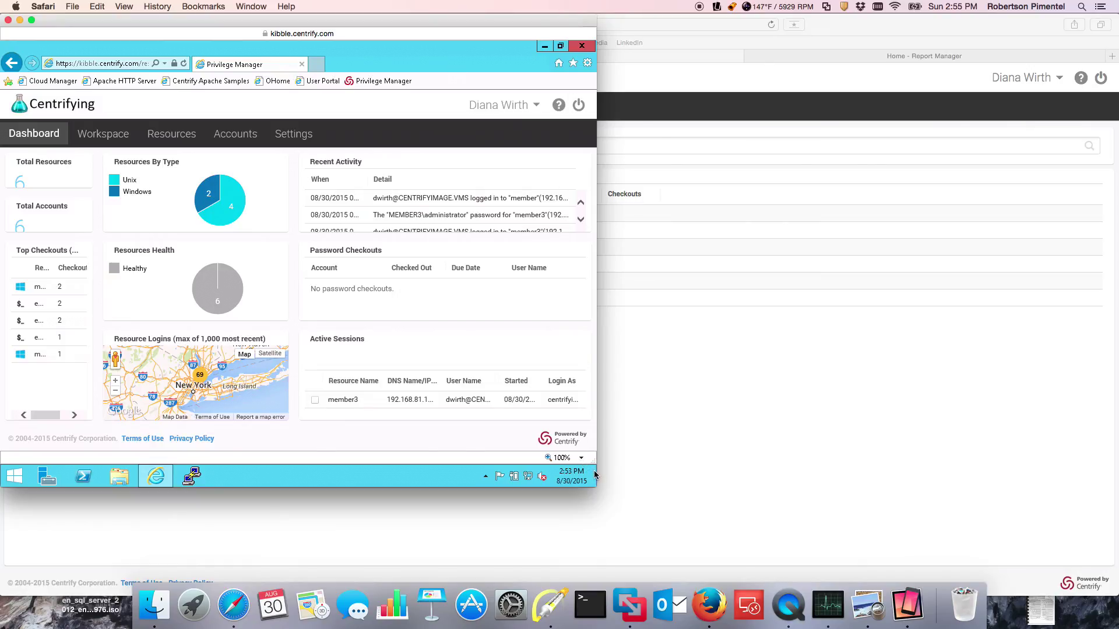
click(667, 427)
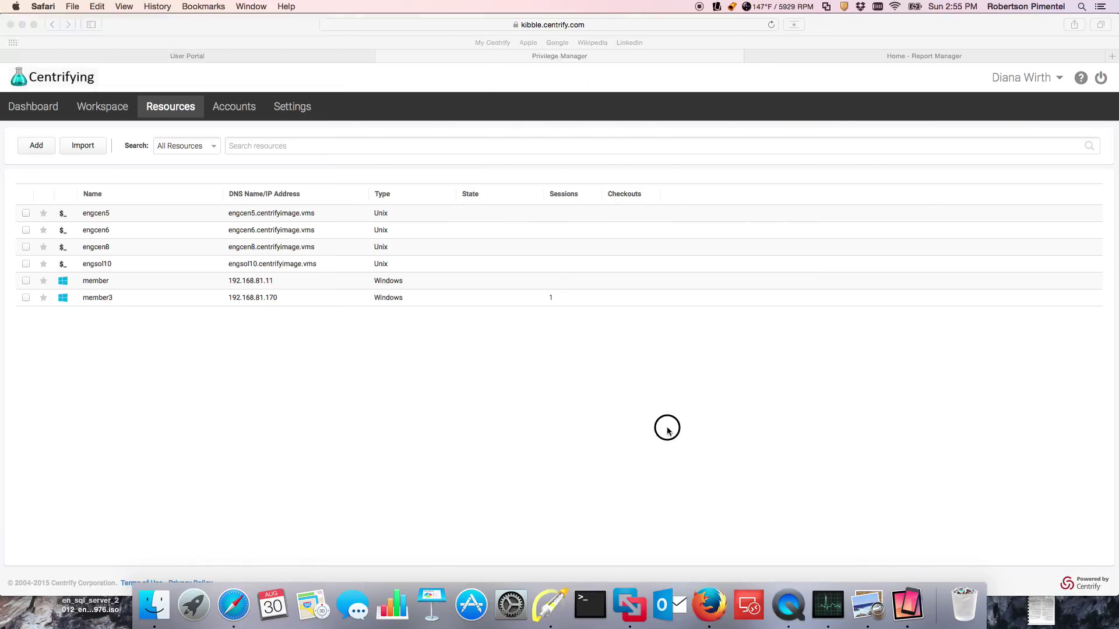
double_click(94, 213)
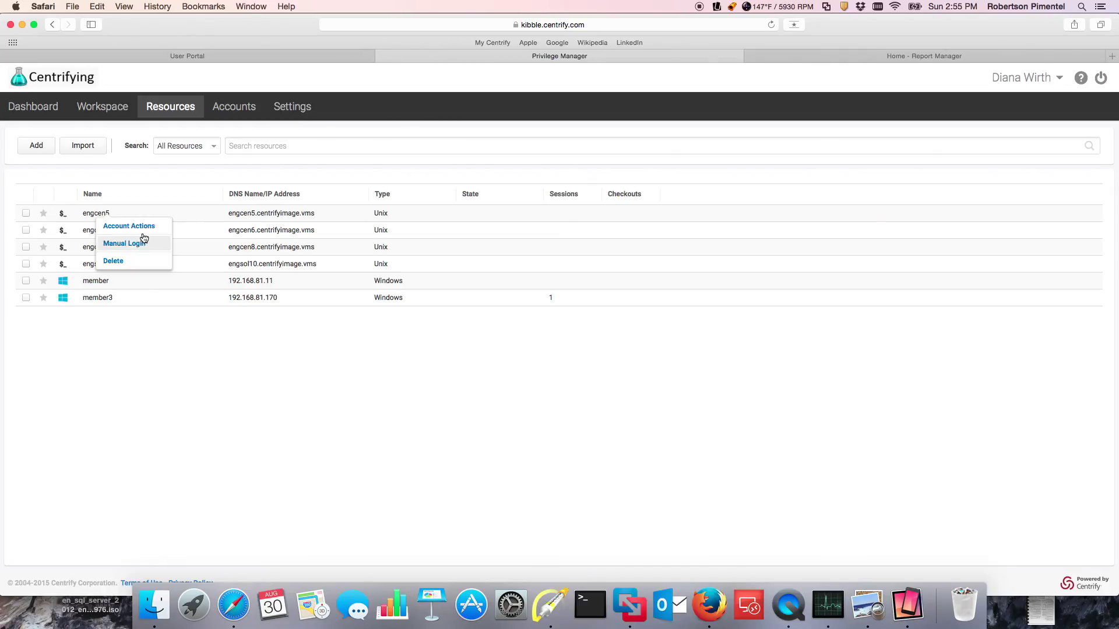
Step: Log in to engcen5 as root from its Account Actions and close the account dialog
click(138, 226)
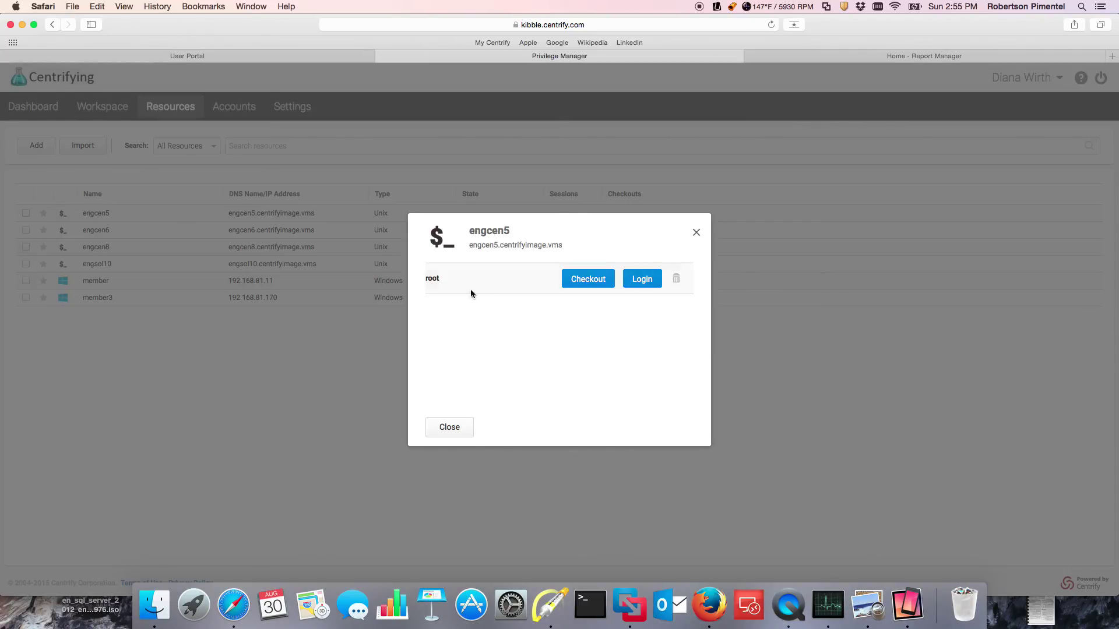
click(644, 284)
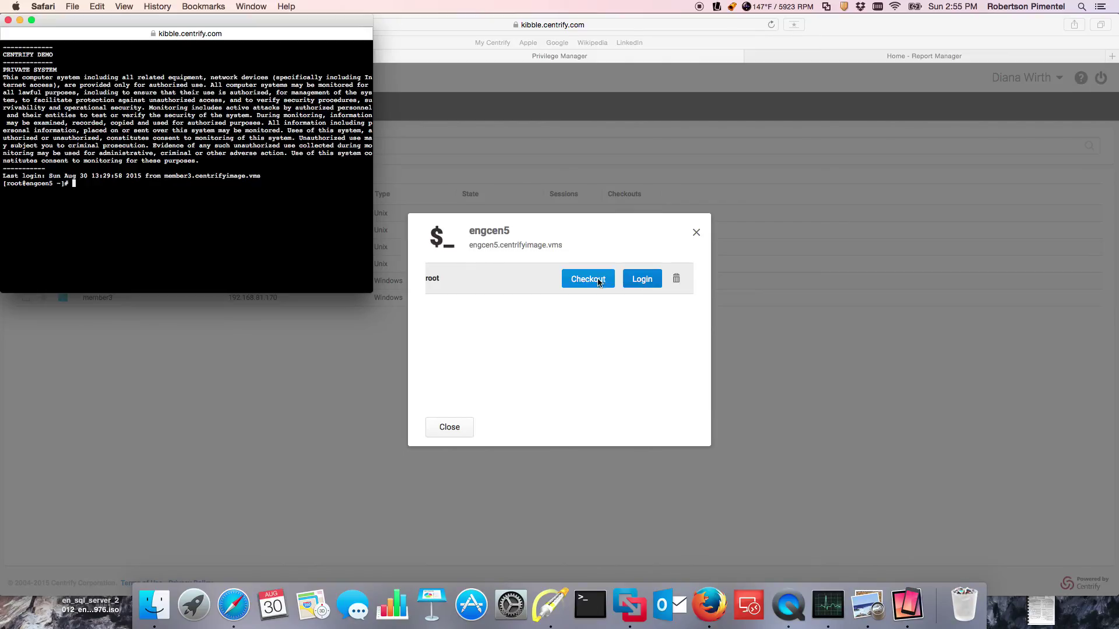
click(696, 232)
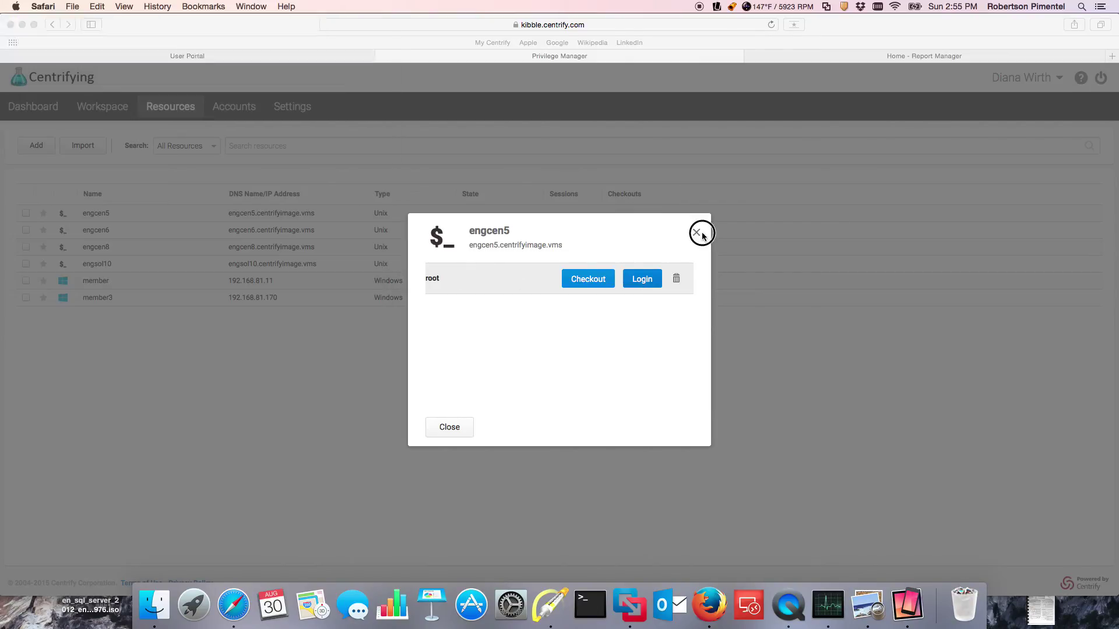
click(696, 233)
Step: Run id in the engcen5 root terminal to confirm uid=0(root)
click(251, 7)
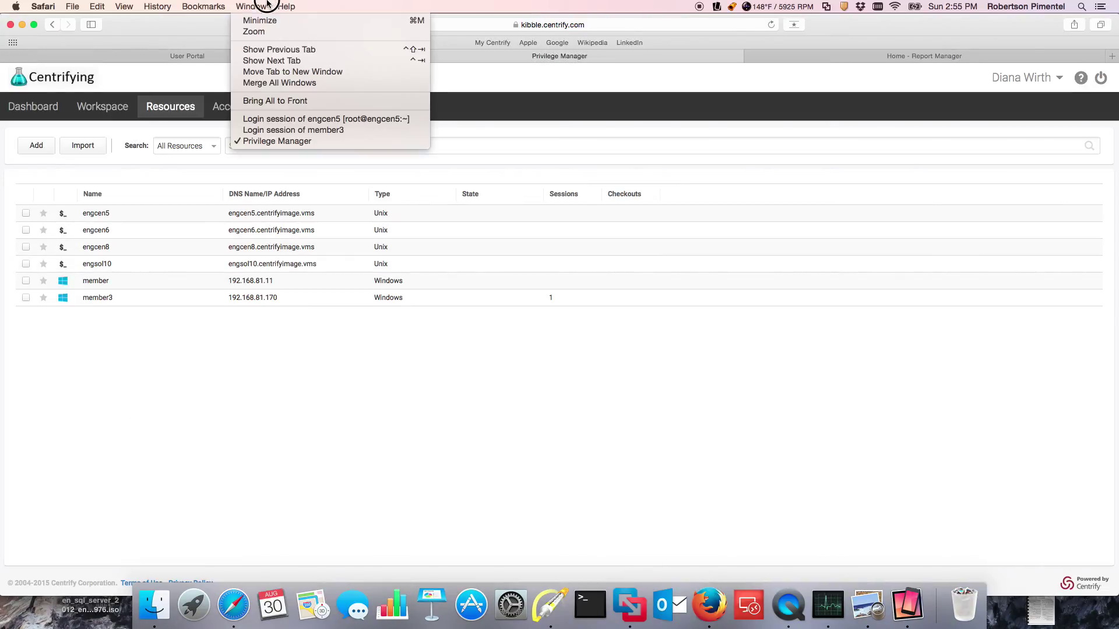
click(264, 120)
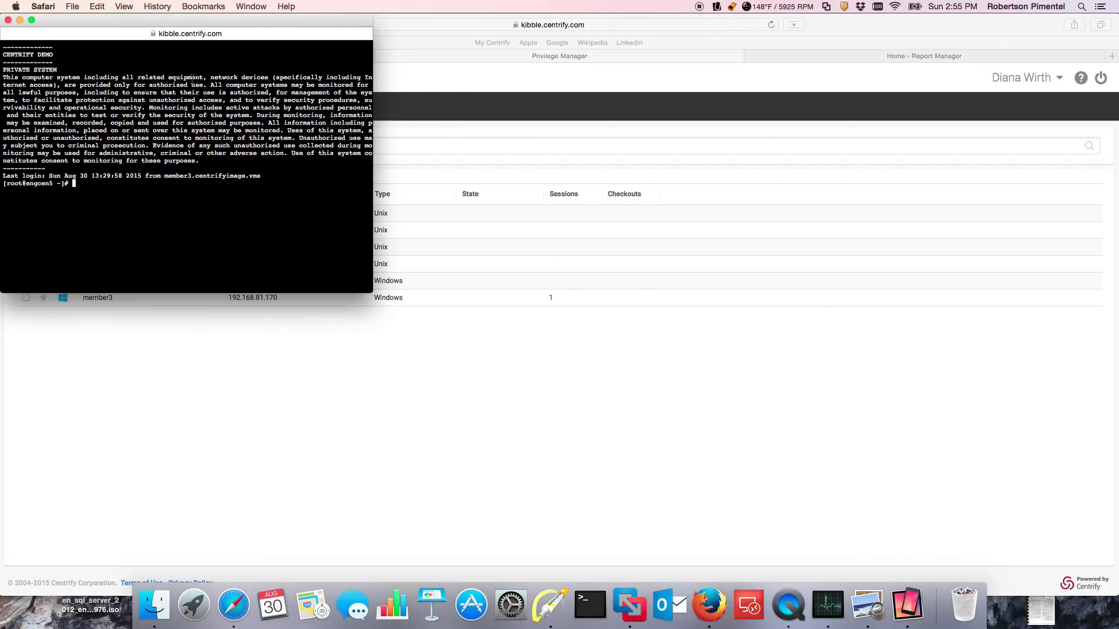
text(id)
key(Return)
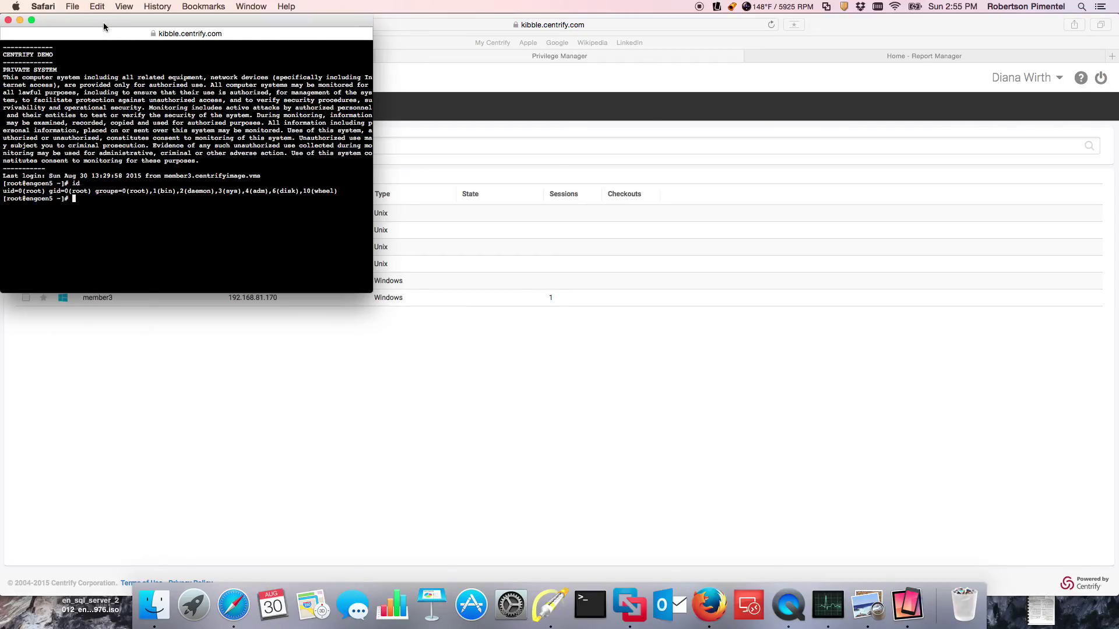
mouse_move(99, 25)
mouse_down()
mouse_move(166, 56)
mouse_move(107, 21)
mouse_up()
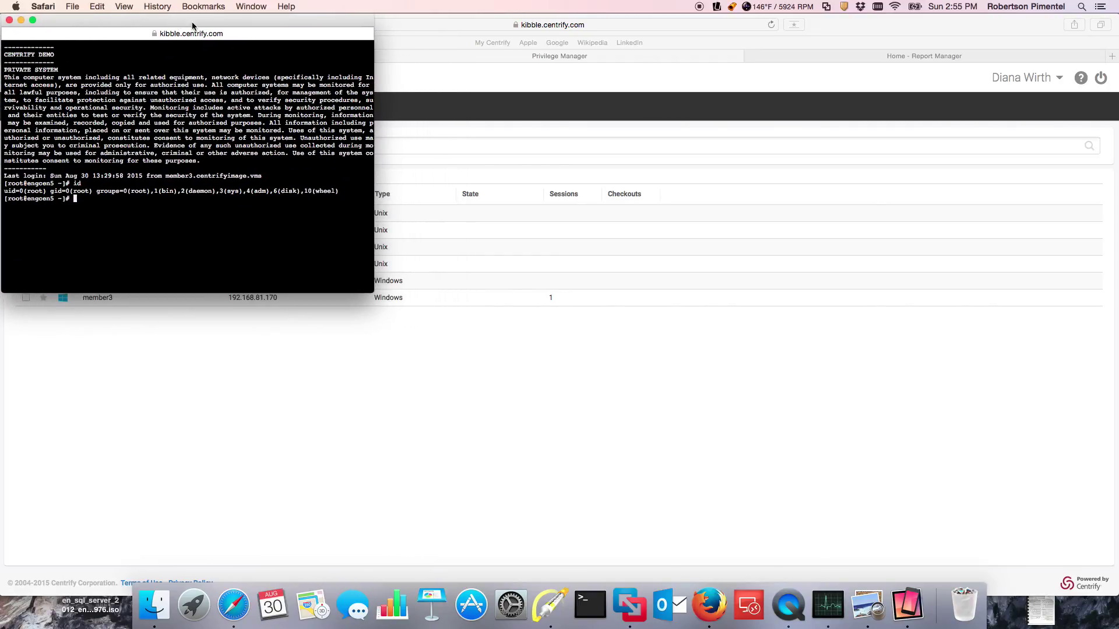
Step: Select the engcen5 root session in the Dashboard's Active Sessions and start a Watch on it
click(402, 43)
click(259, 53)
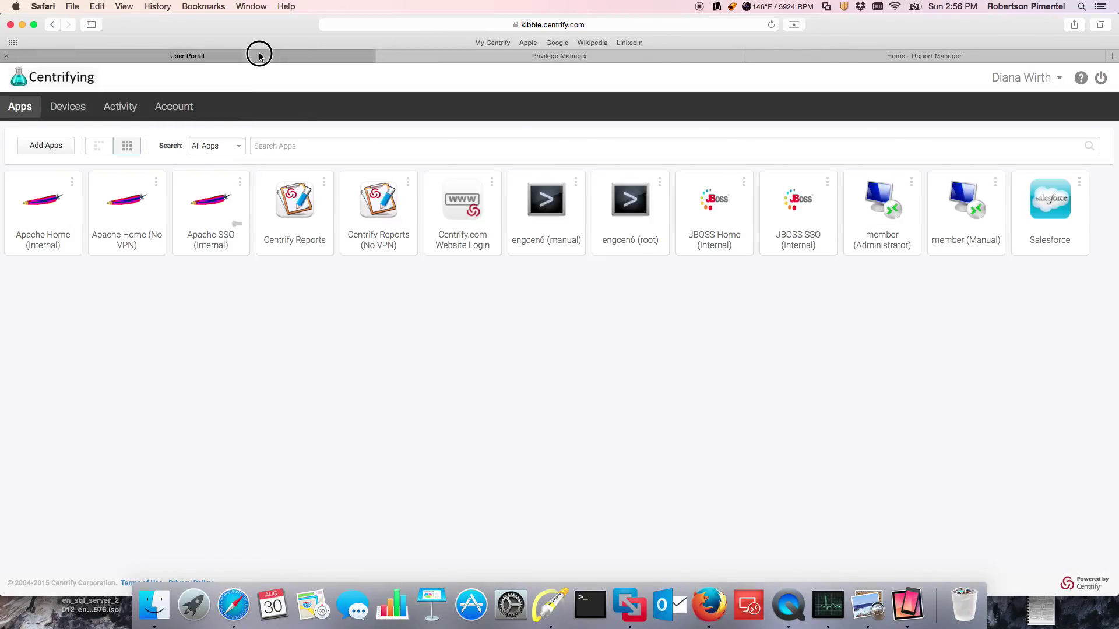
click(500, 56)
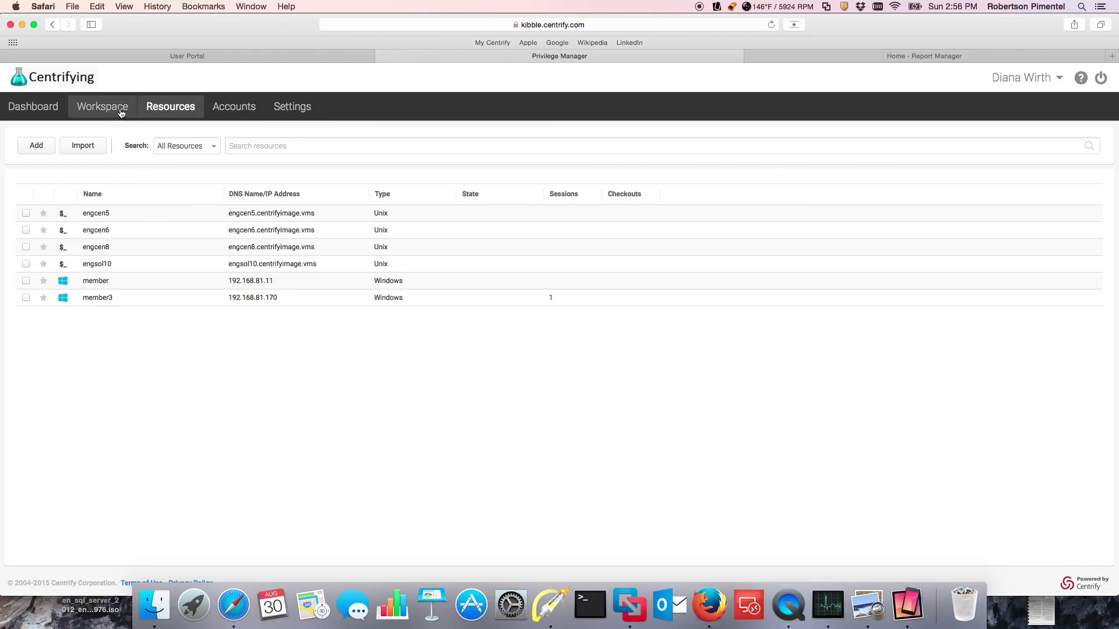
click(45, 108)
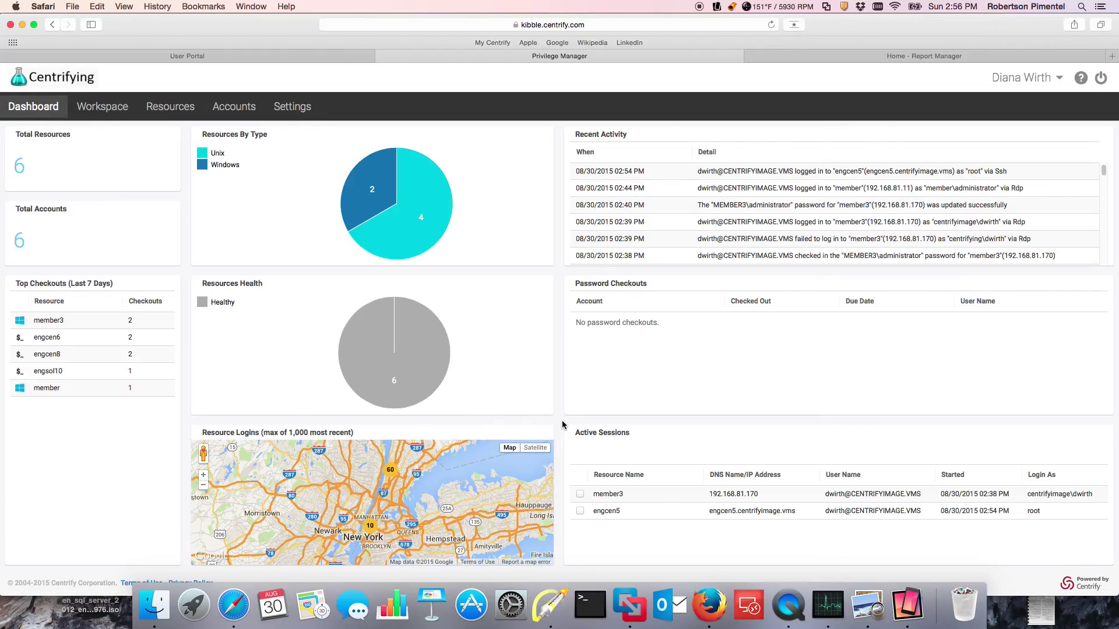
click(580, 511)
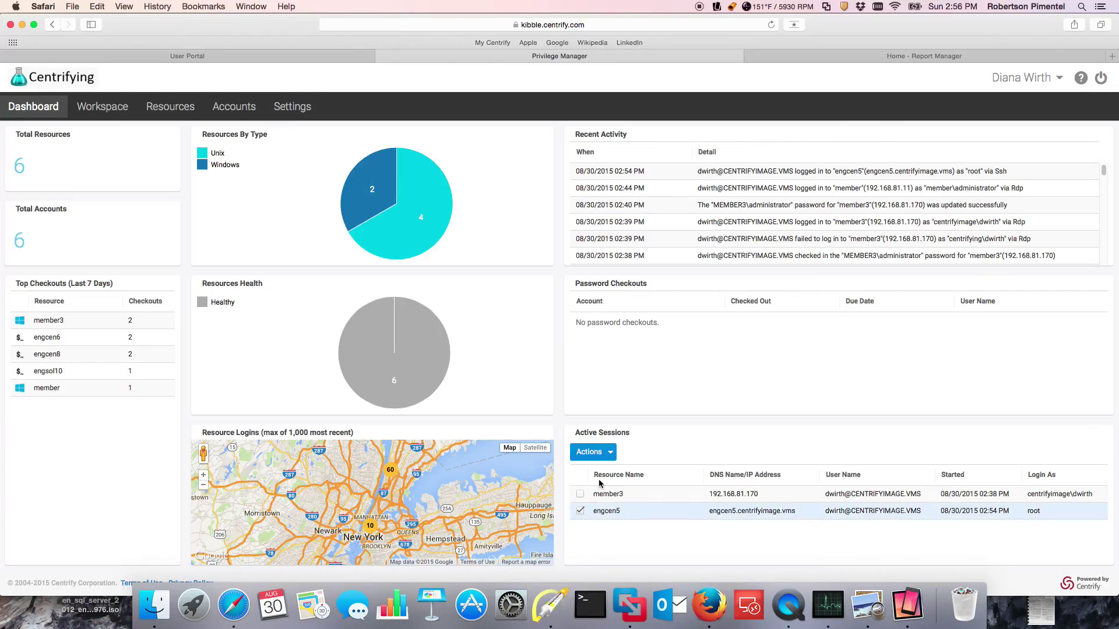
click(589, 452)
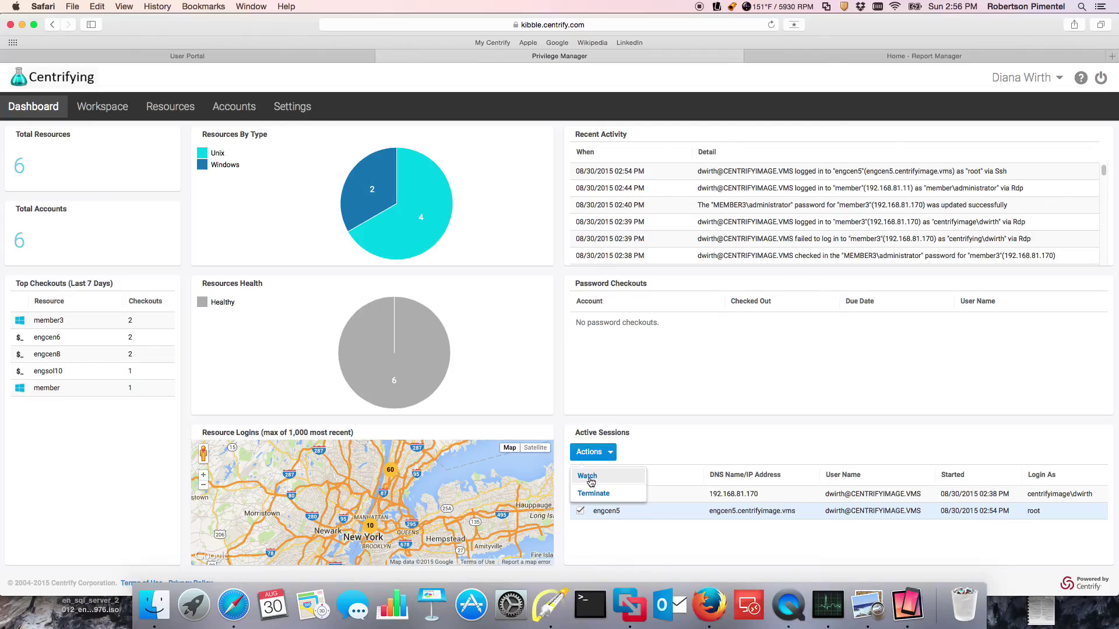
click(593, 478)
click(251, 7)
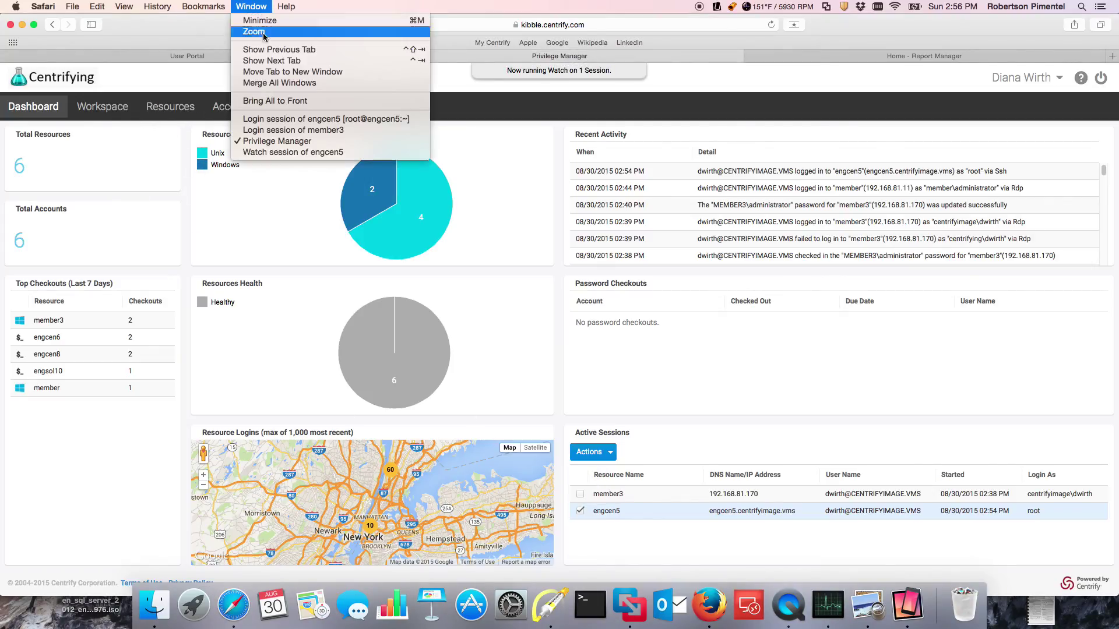
Step: Place the engcen5 watch window on the right and the root terminal beside it
click(324, 154)
drag(274, 20, 966, 86)
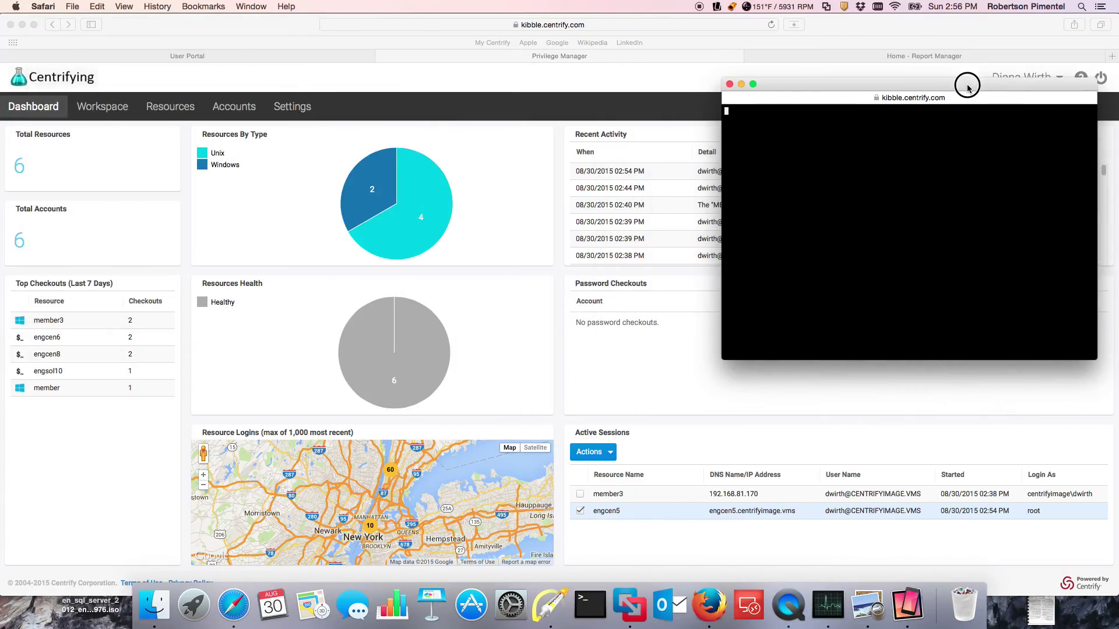
click(251, 6)
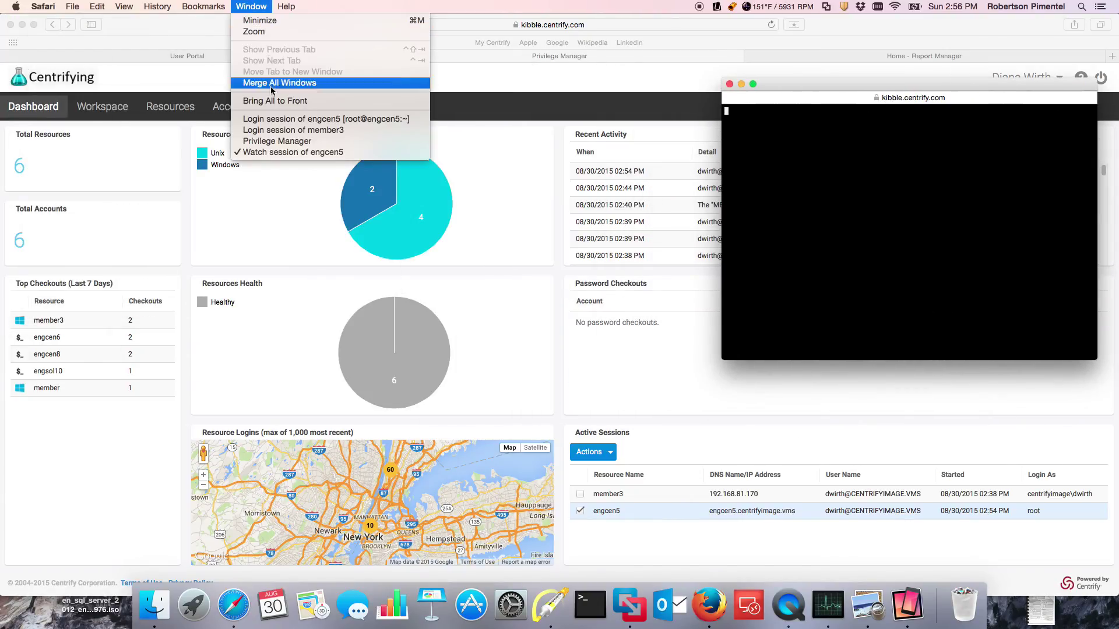
click(274, 119)
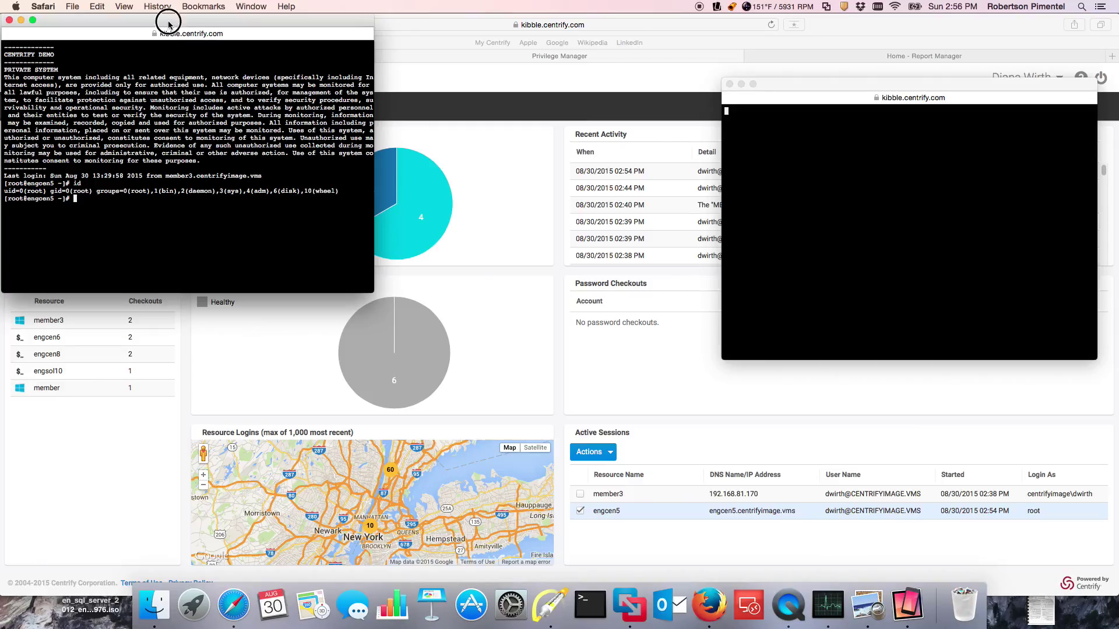
drag(167, 21, 469, 84)
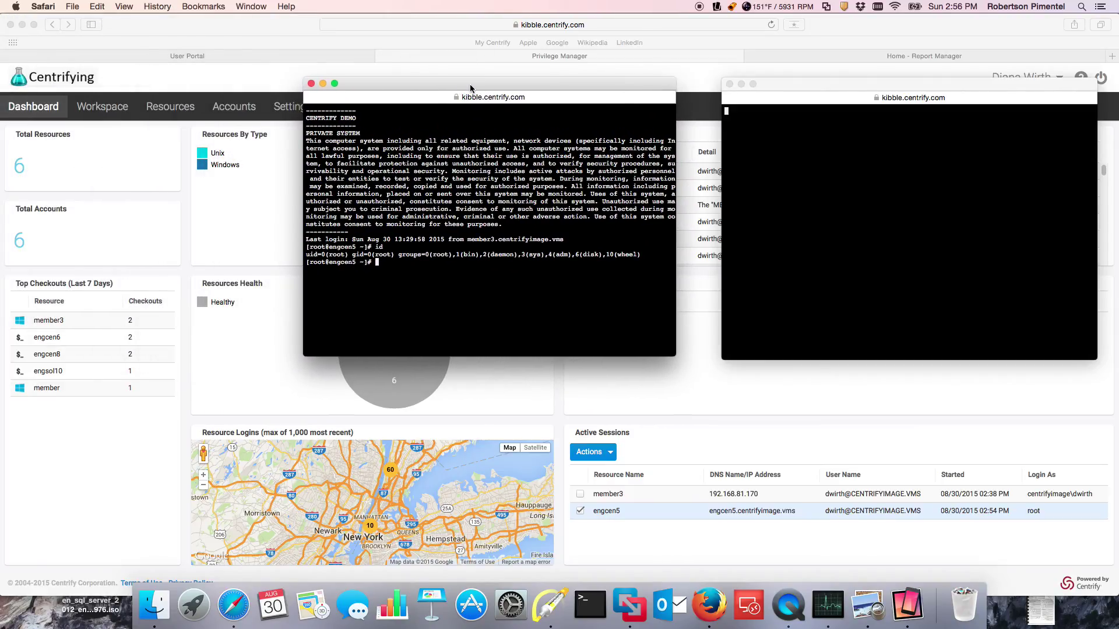
Step: Clear the engcen5 terminal and run adinfo and adinfo -T
text(clear)
key(Return)
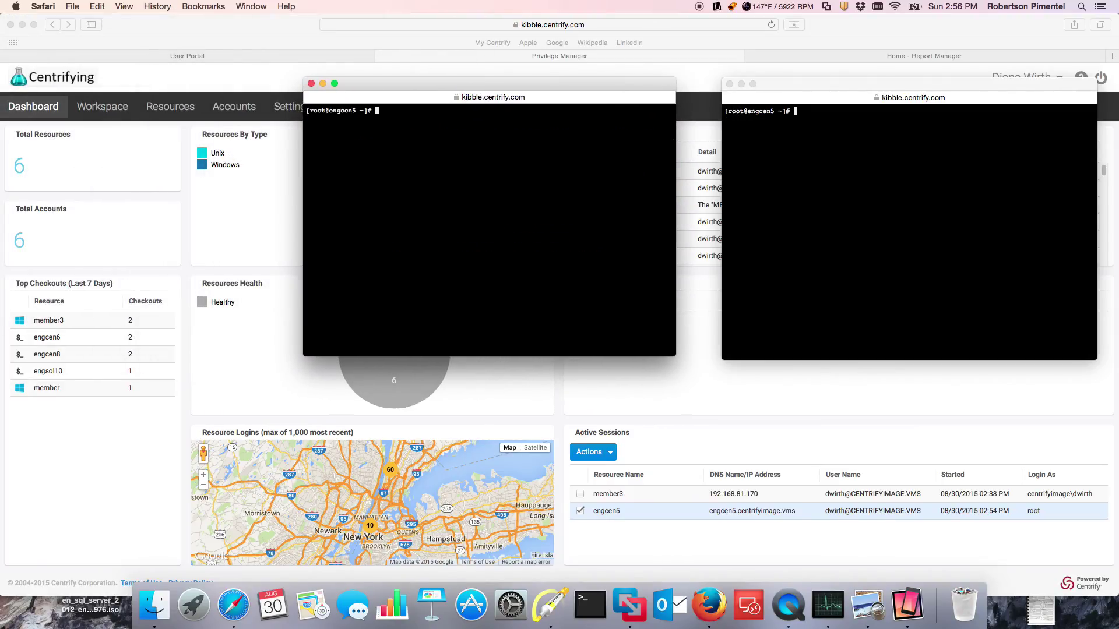
text(adinfo)
key(Return)
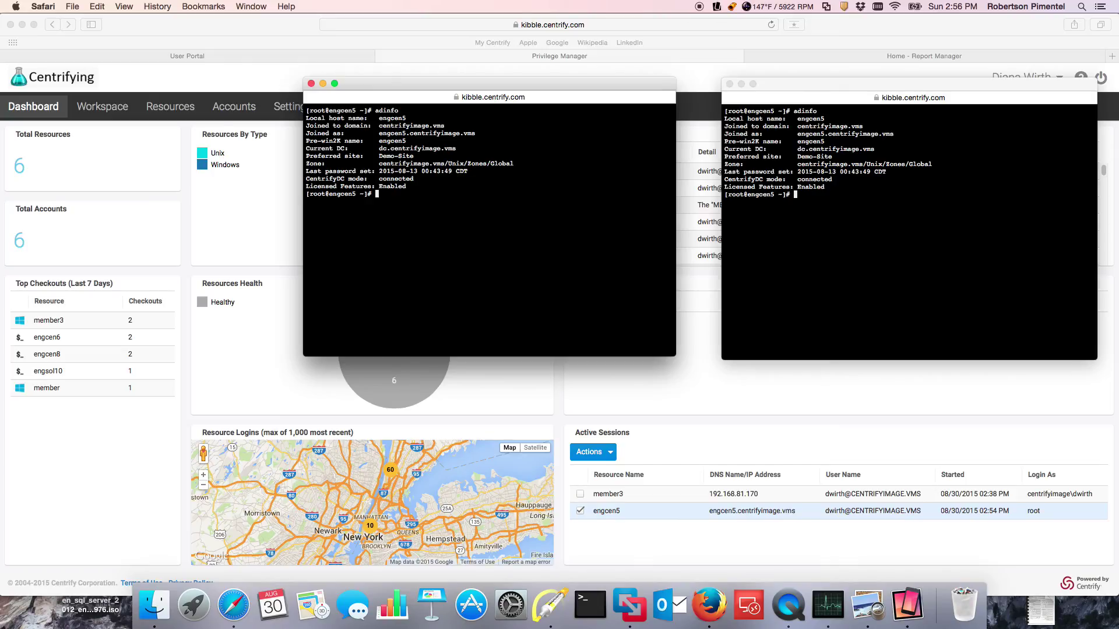
text(adinfo -T)
key(Return)
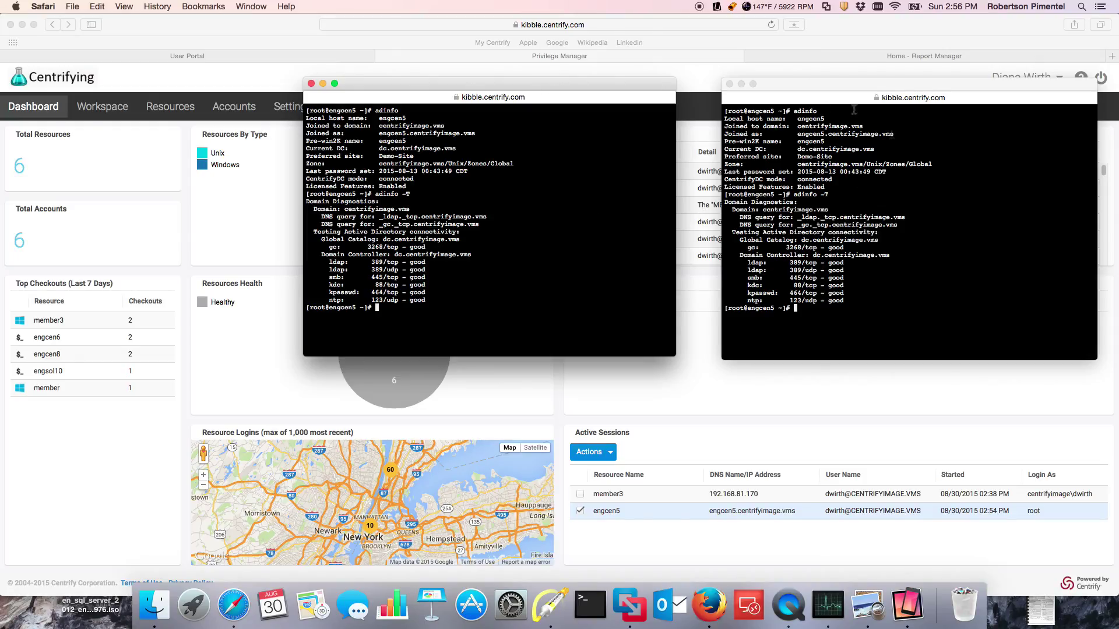
Step: Draw highlight arrows on both terminals to show the mirrored output, then clear them
click(550, 606)
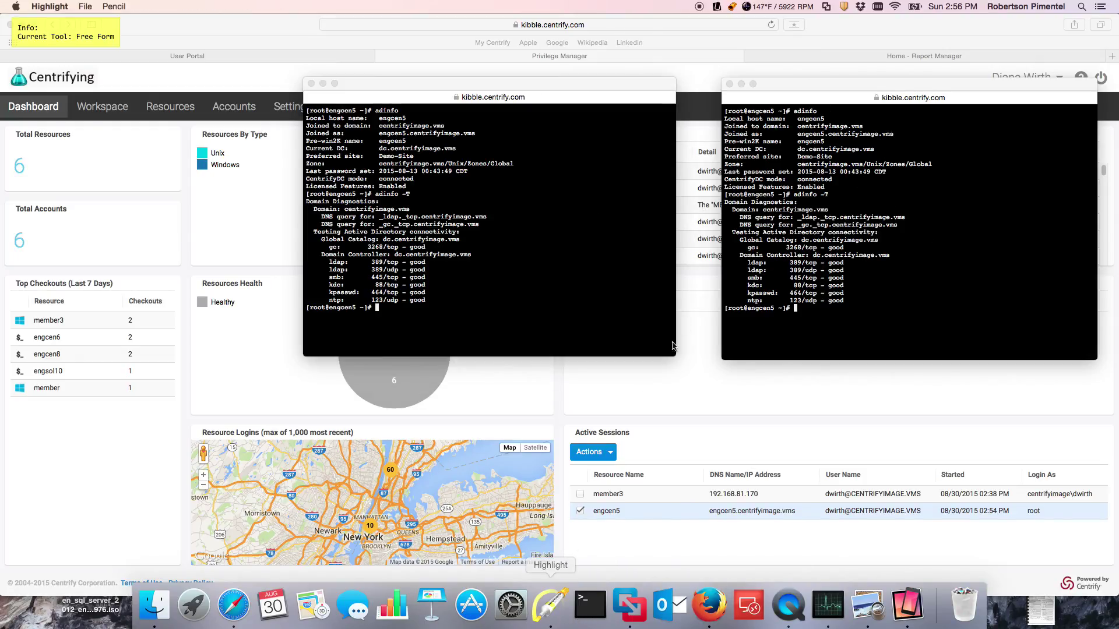
drag(696, 211, 568, 223)
drag(695, 162, 785, 192)
key(f)
key(Escape)
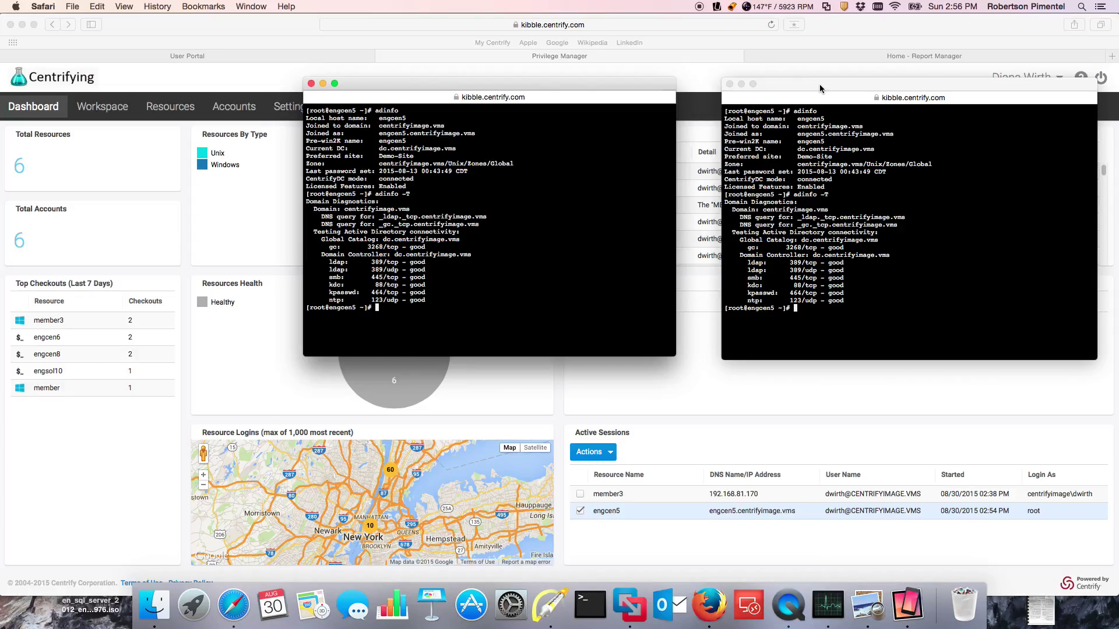
Step: Close the watch window and terminate the engcen5 session from Active Sessions
click(729, 84)
click(641, 460)
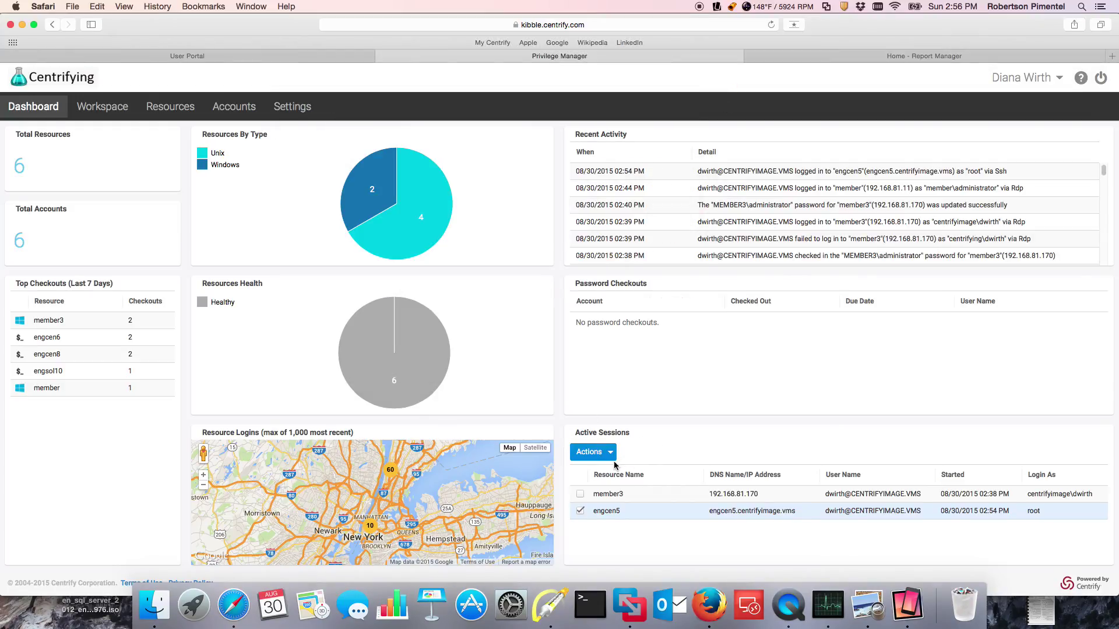
click(592, 452)
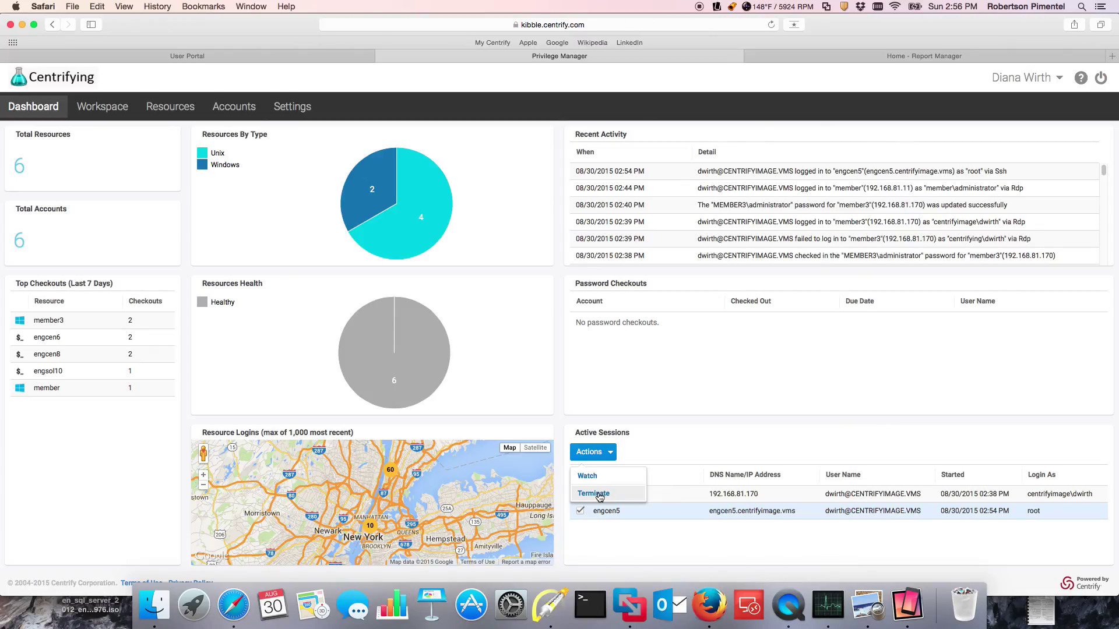
click(593, 494)
Step: Dismiss the engcen5 session-closed notice and bring up the member3 remote desktop window
click(251, 7)
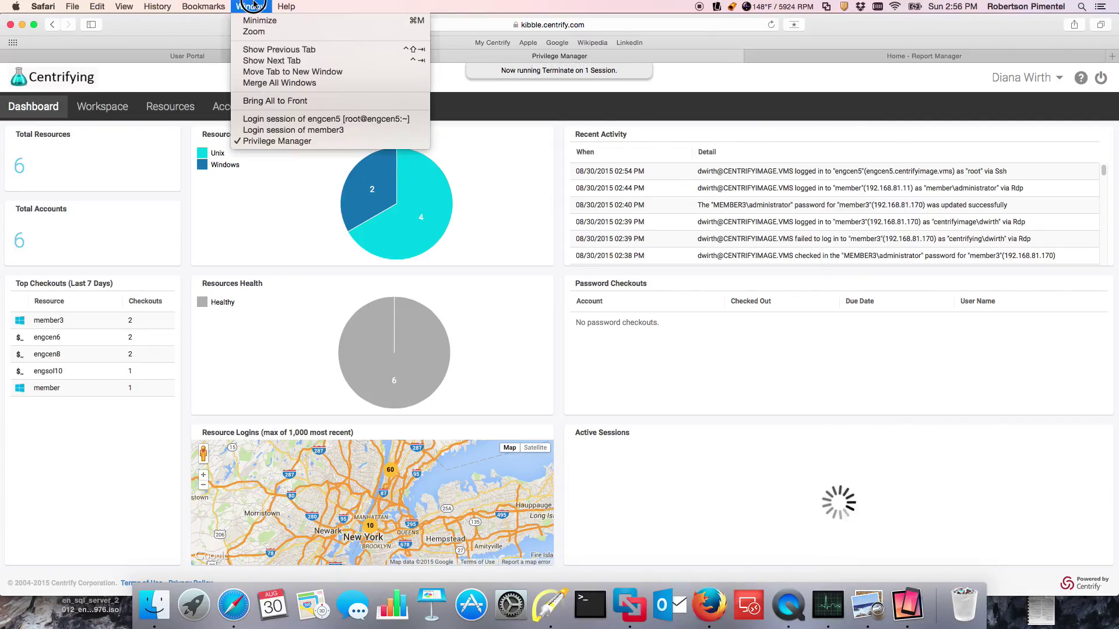
click(262, 119)
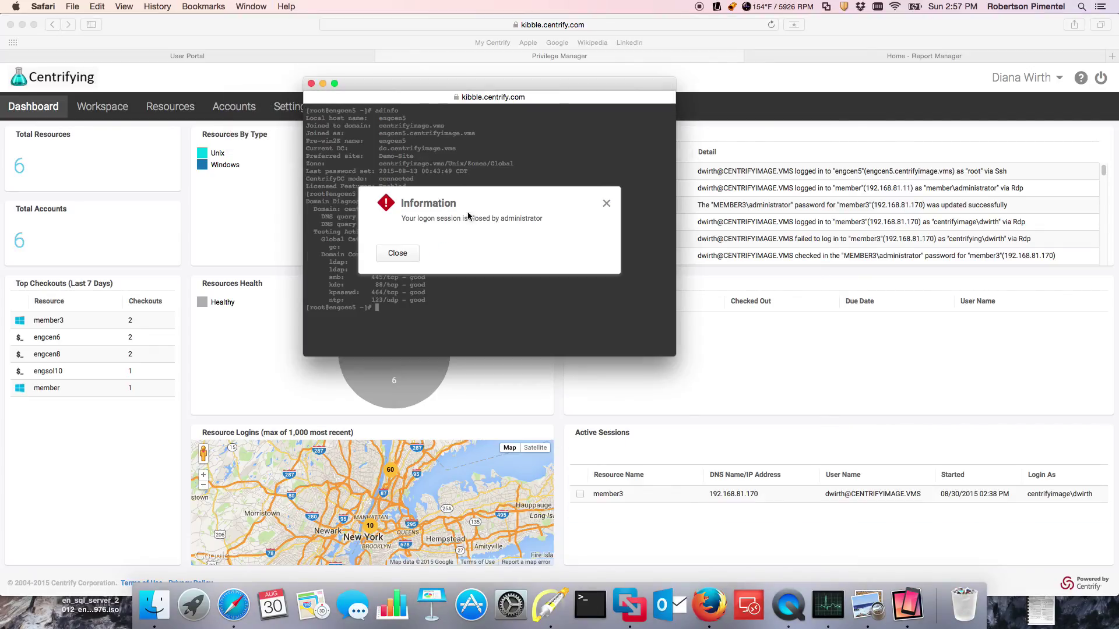
click(398, 255)
click(252, 6)
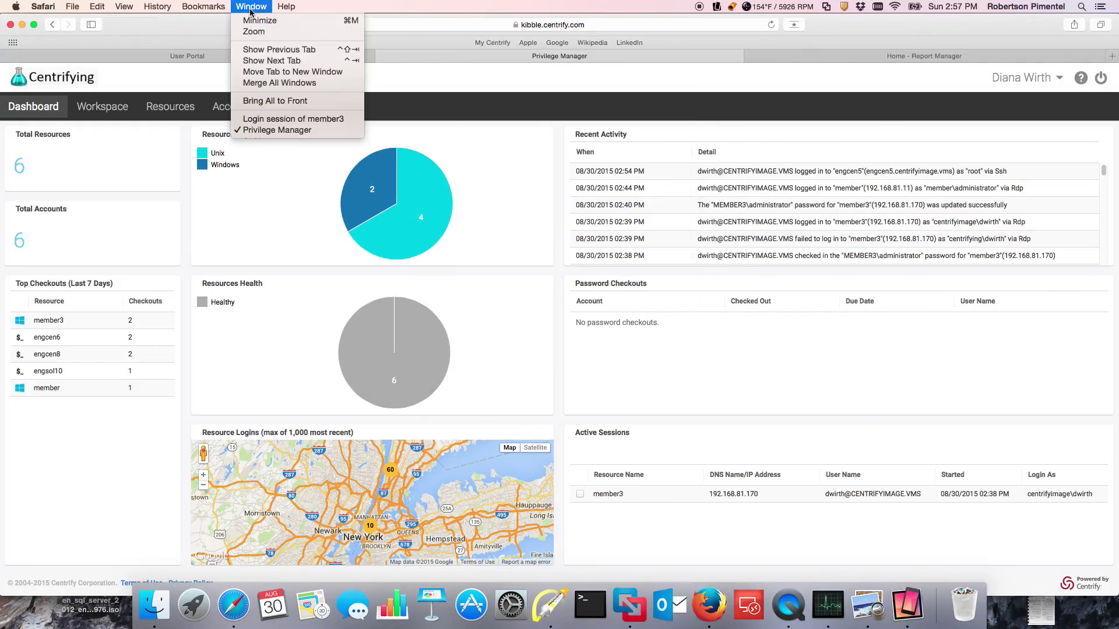
click(266, 118)
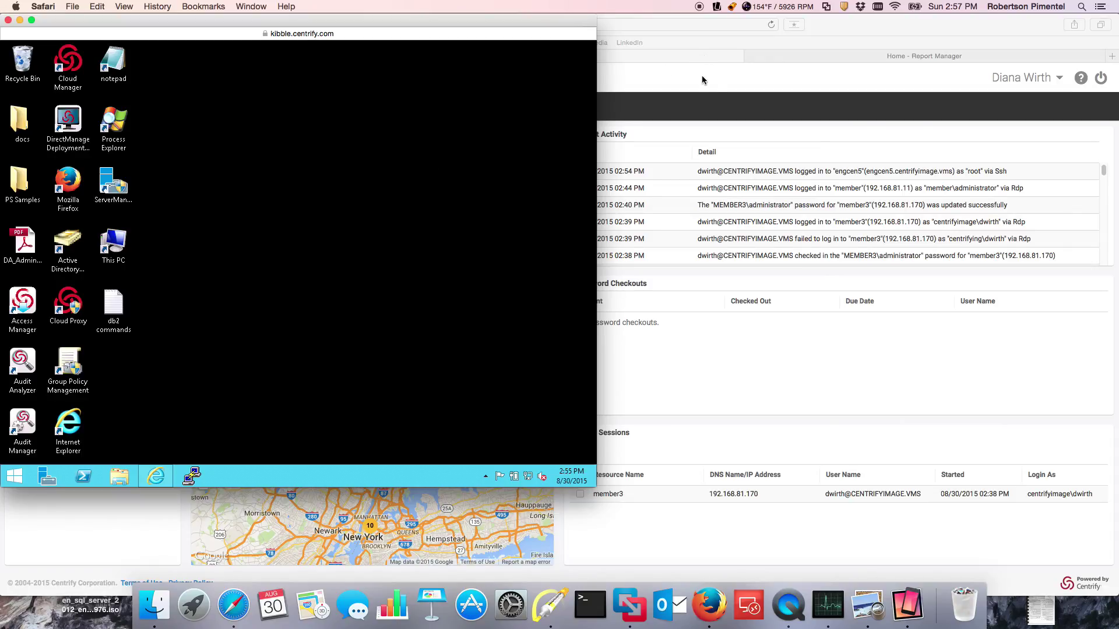
Step: Start a Watch on the member3 session and move the watch window to the right
click(755, 80)
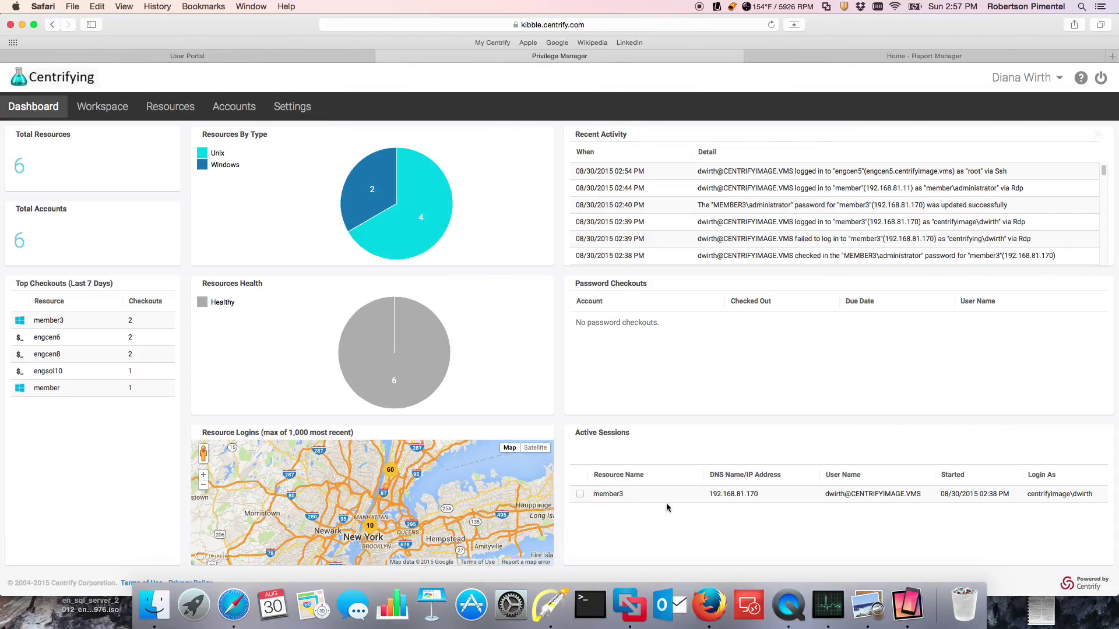
click(251, 6)
click(586, 499)
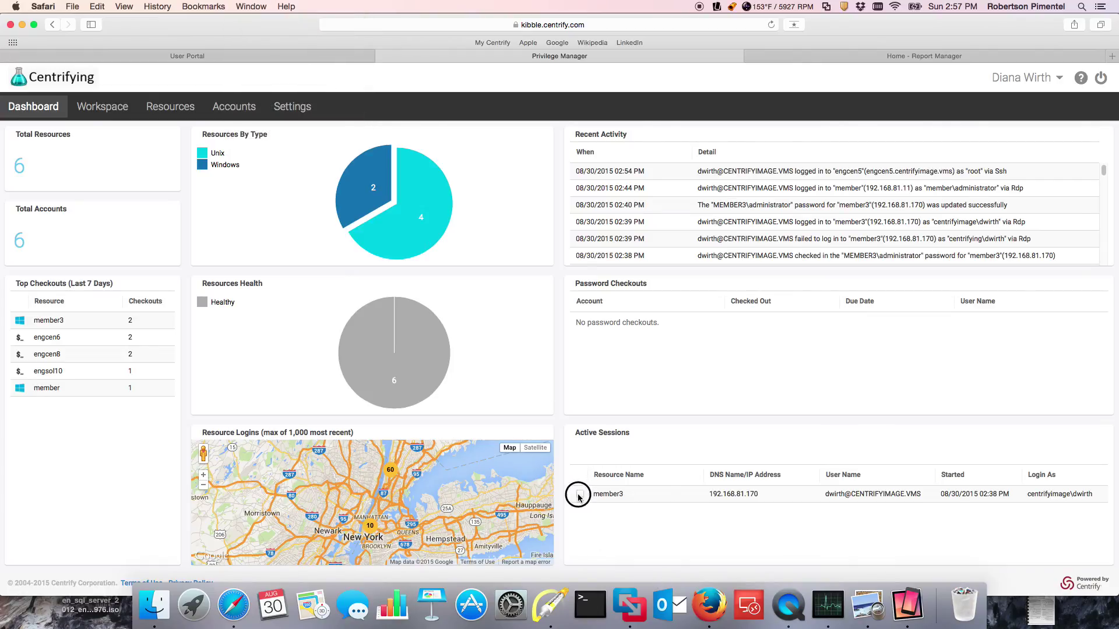
click(580, 493)
click(608, 455)
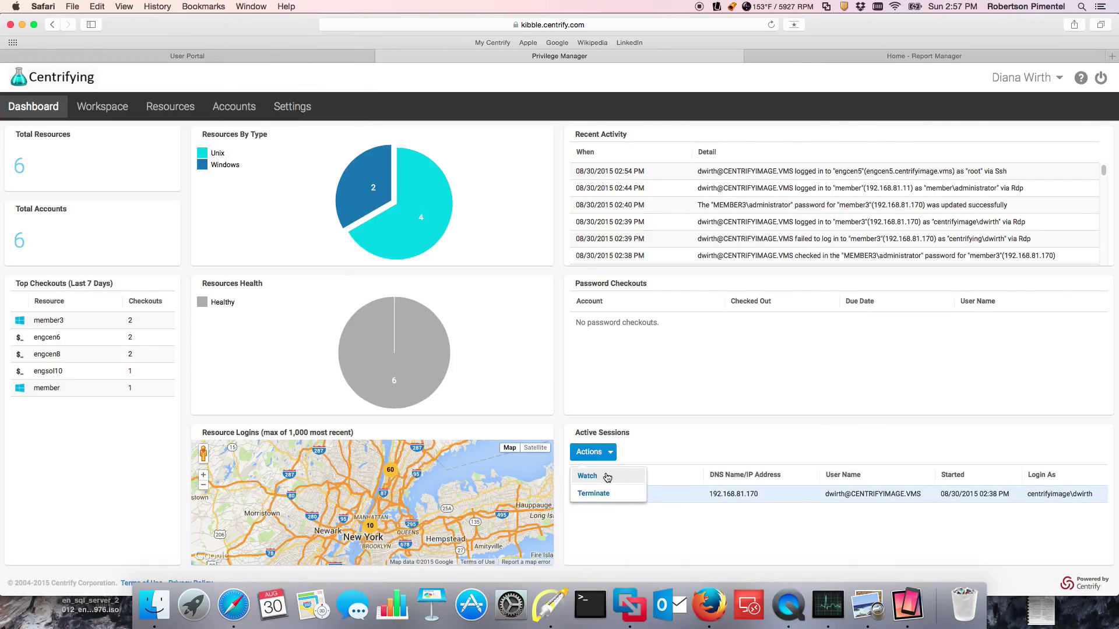
click(587, 476)
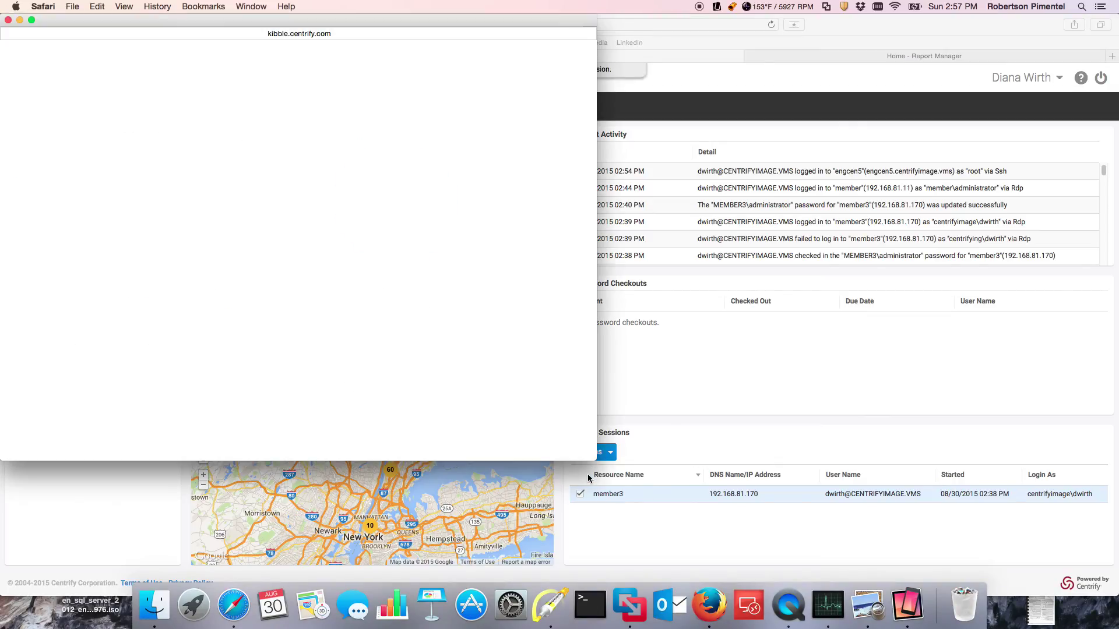
drag(289, 22, 792, 43)
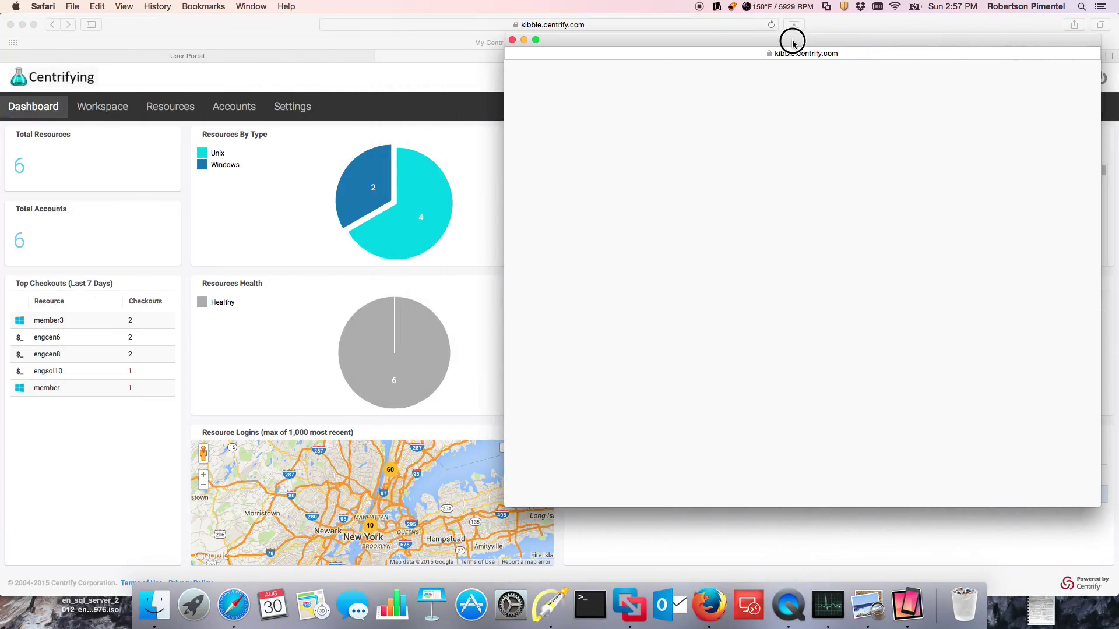
Step: Open and close This PC in the member3 desktop to see it mirrored
click(251, 7)
click(263, 119)
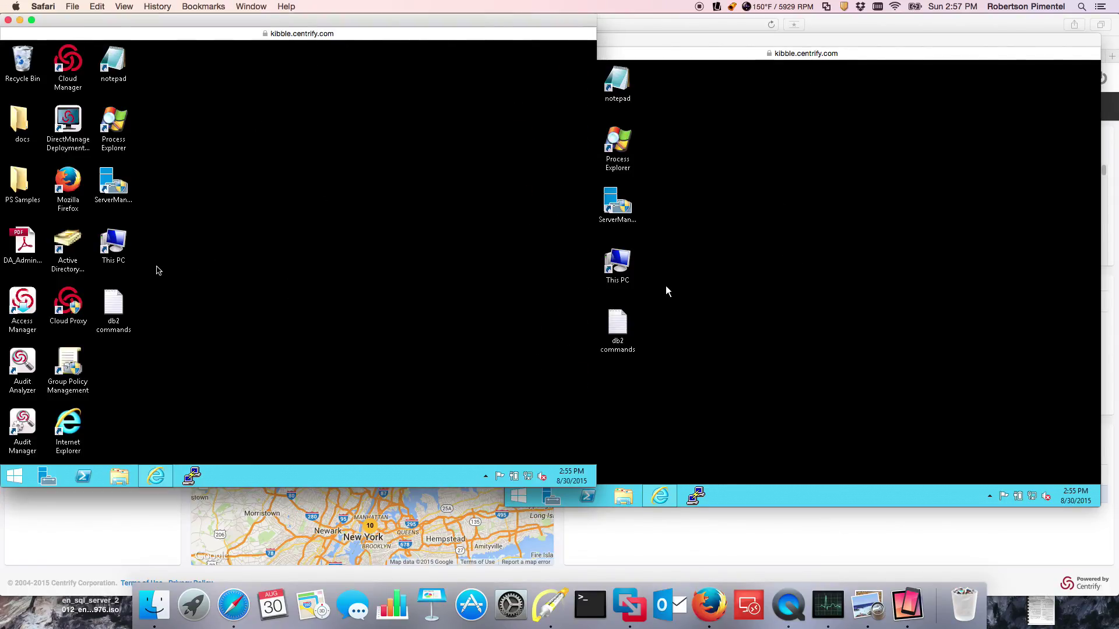
double_click(118, 251)
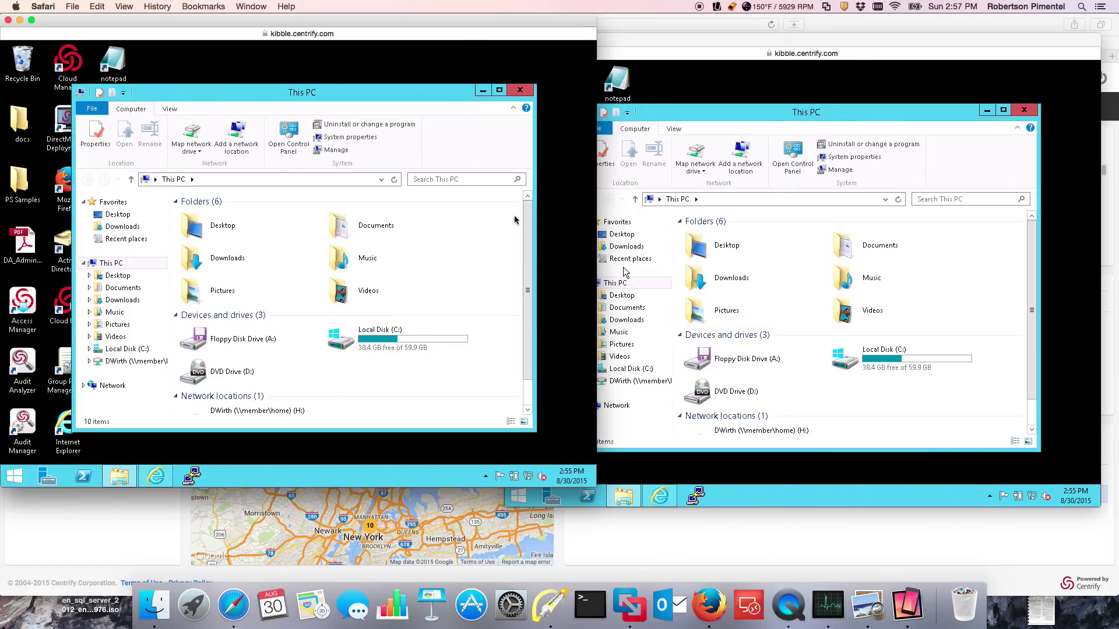
click(1023, 110)
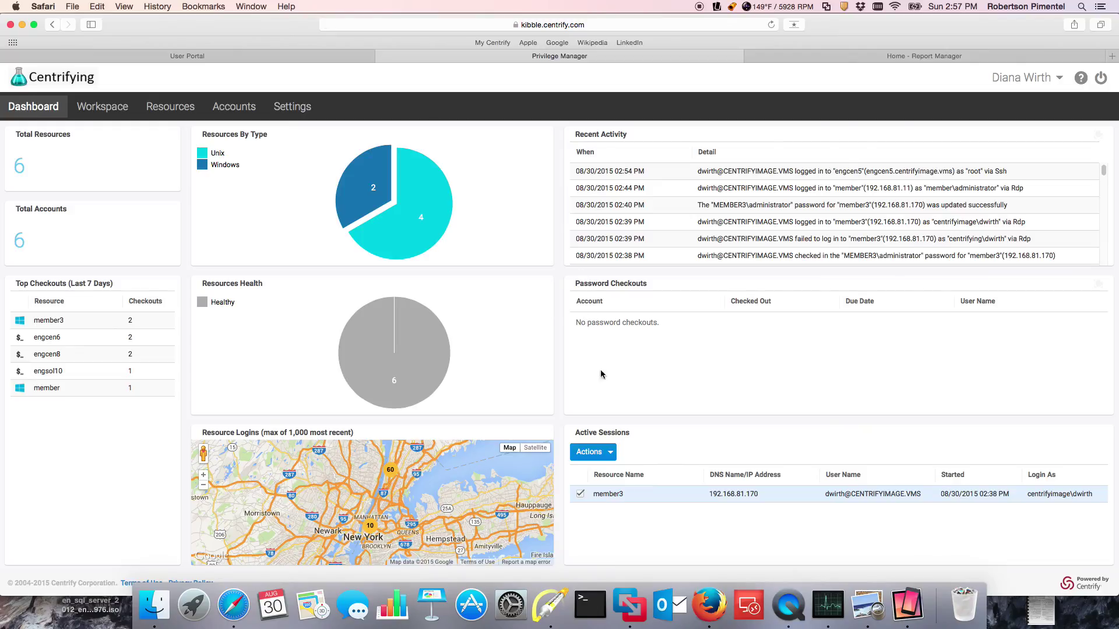
Step: Terminate member3 and dismiss the session-closed notices in both its login and watch windows
click(603, 453)
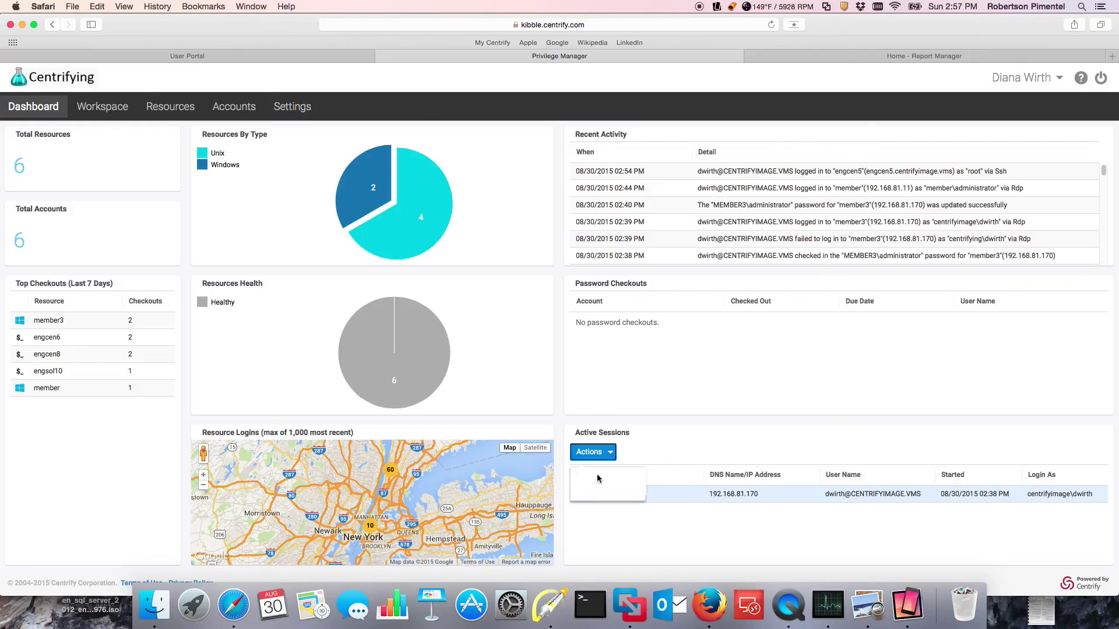
click(248, 7)
click(247, 118)
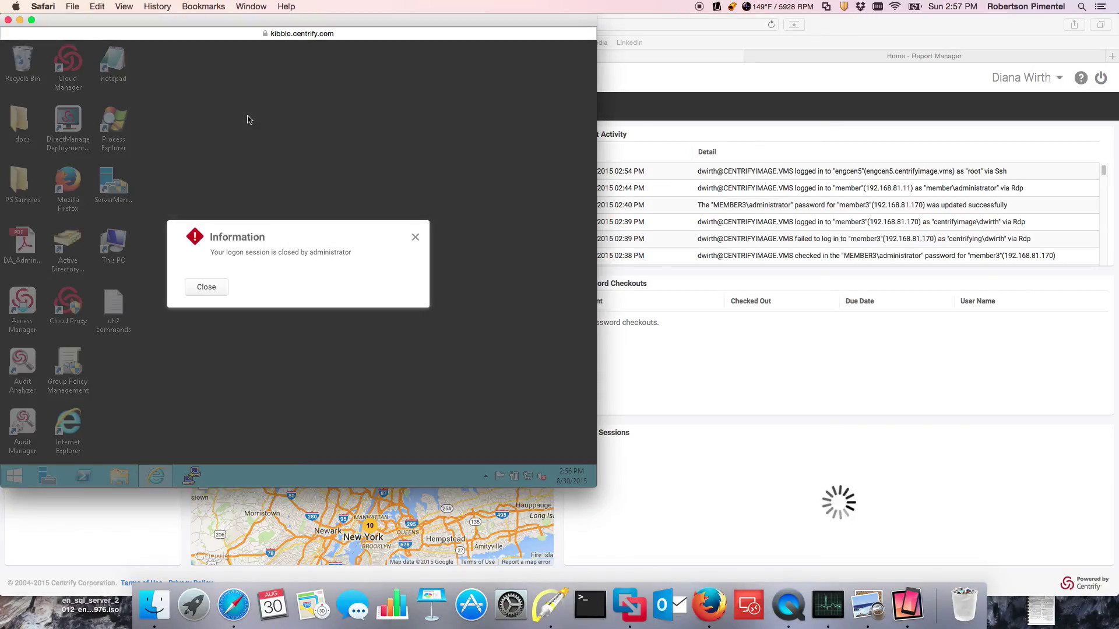
click(200, 288)
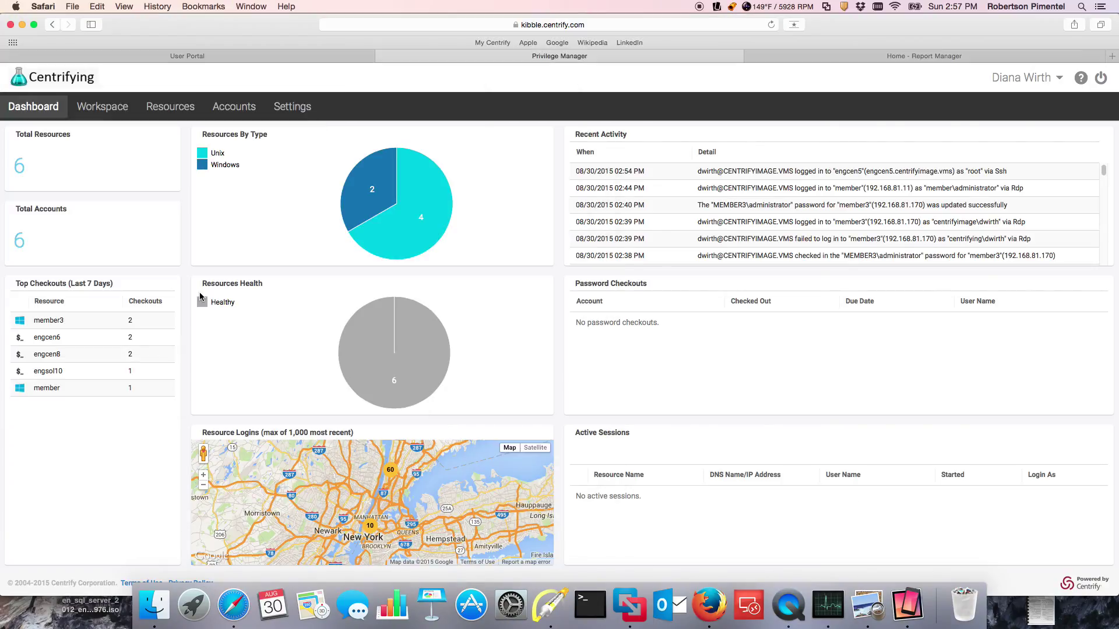
click(260, 7)
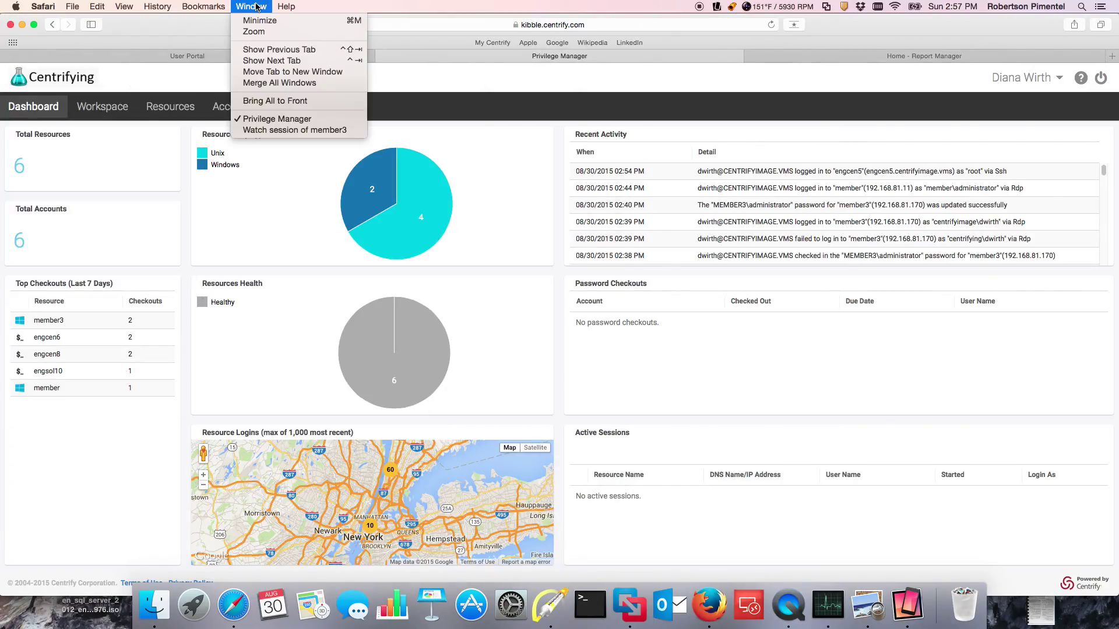
click(292, 130)
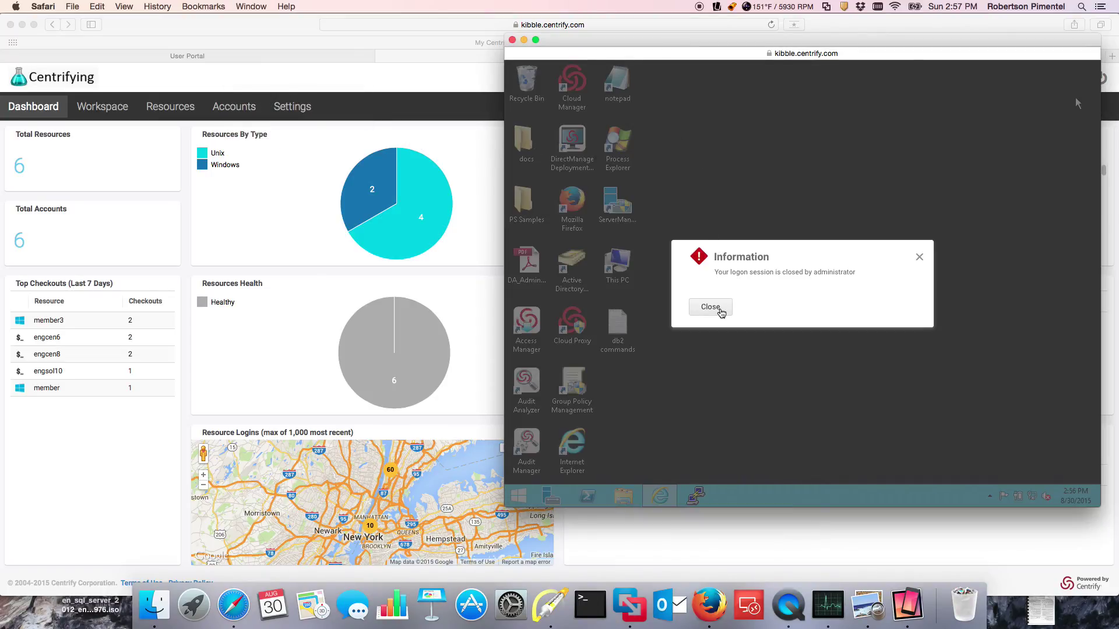
click(718, 310)
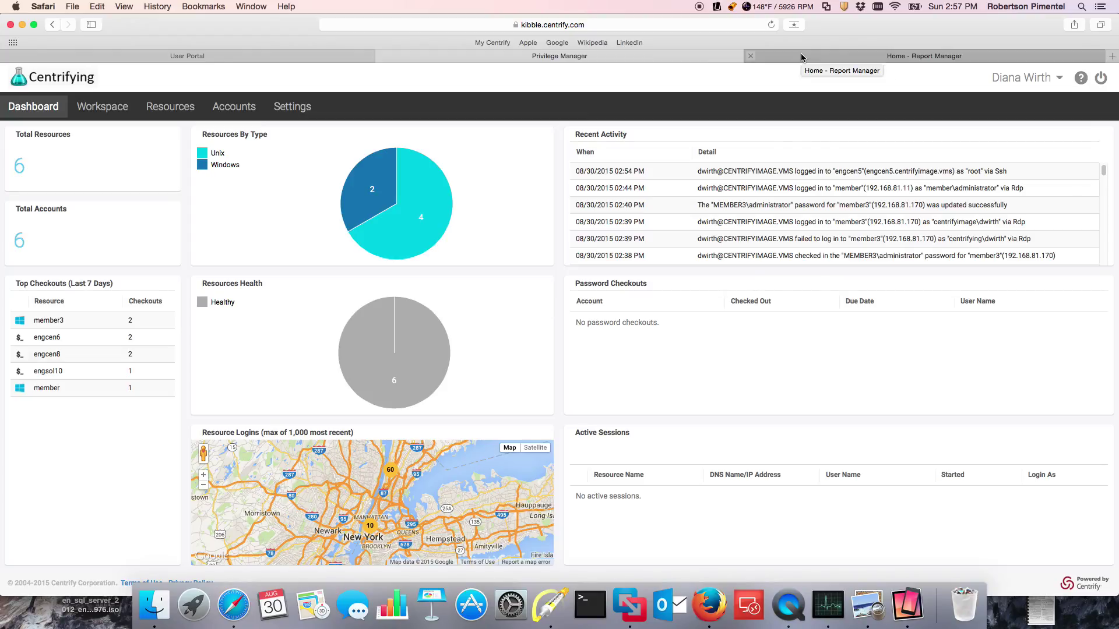
Step: From the User Portal, log in to engcen6 (manual) with the account username and password
click(298, 56)
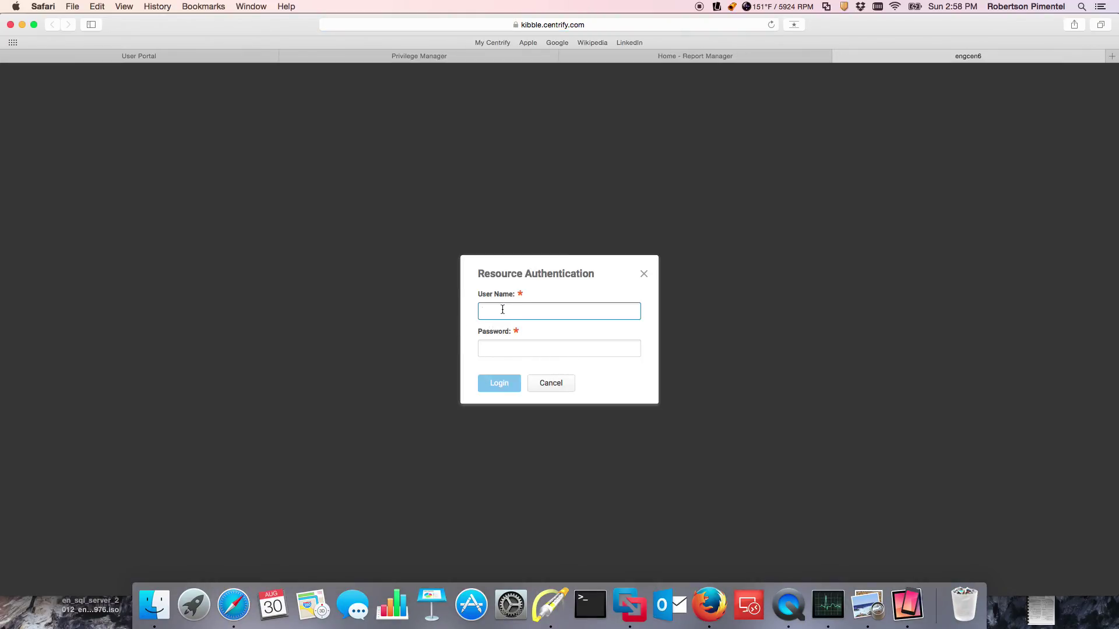
key(Tab)
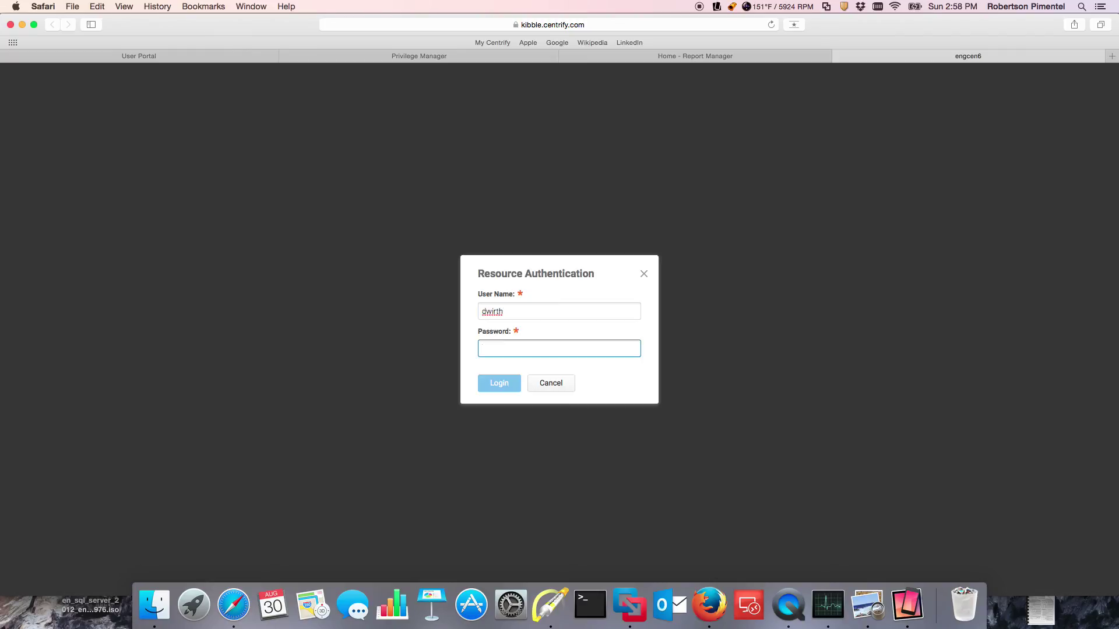
text(*****)
key(Return)
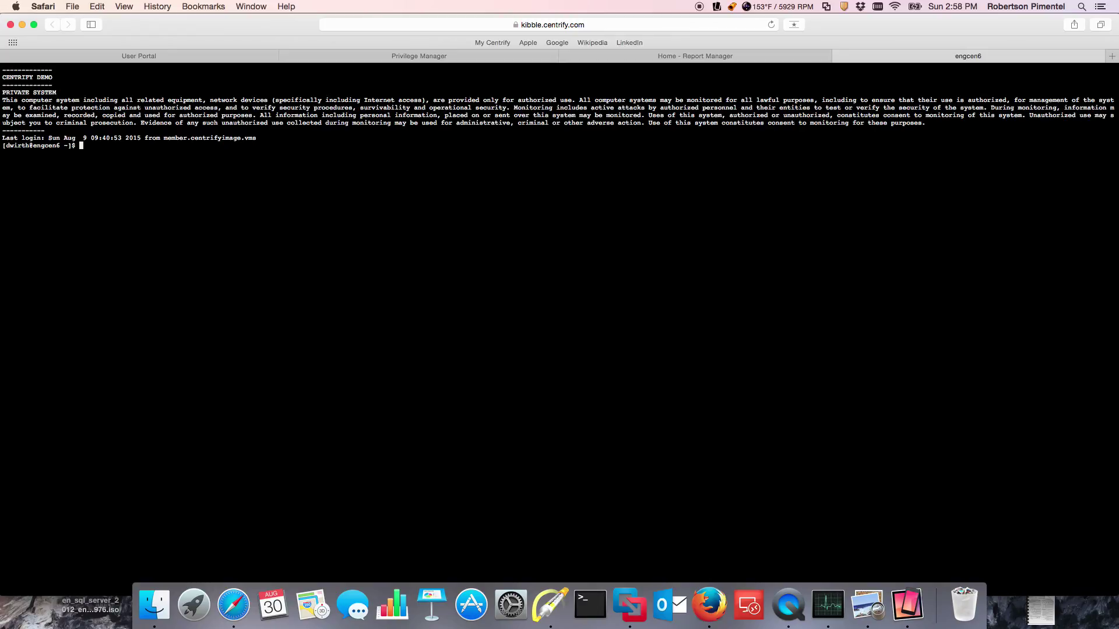
Step: Exit the engcen6 shell, close the session notice, and return to the User Portal apps page
text(exit)
key(Return)
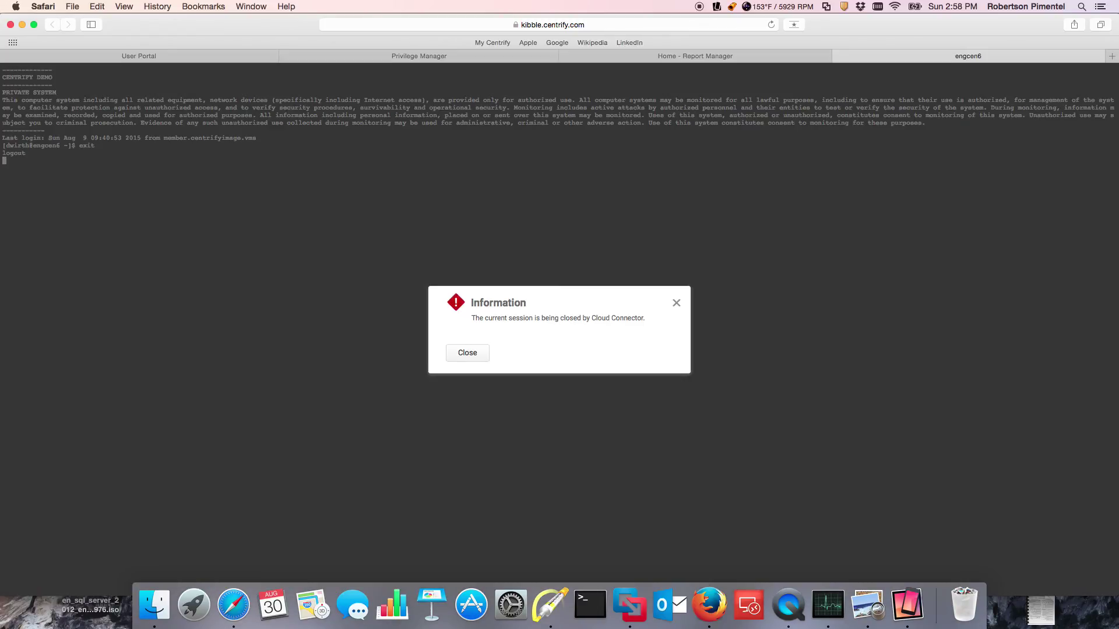
click(467, 352)
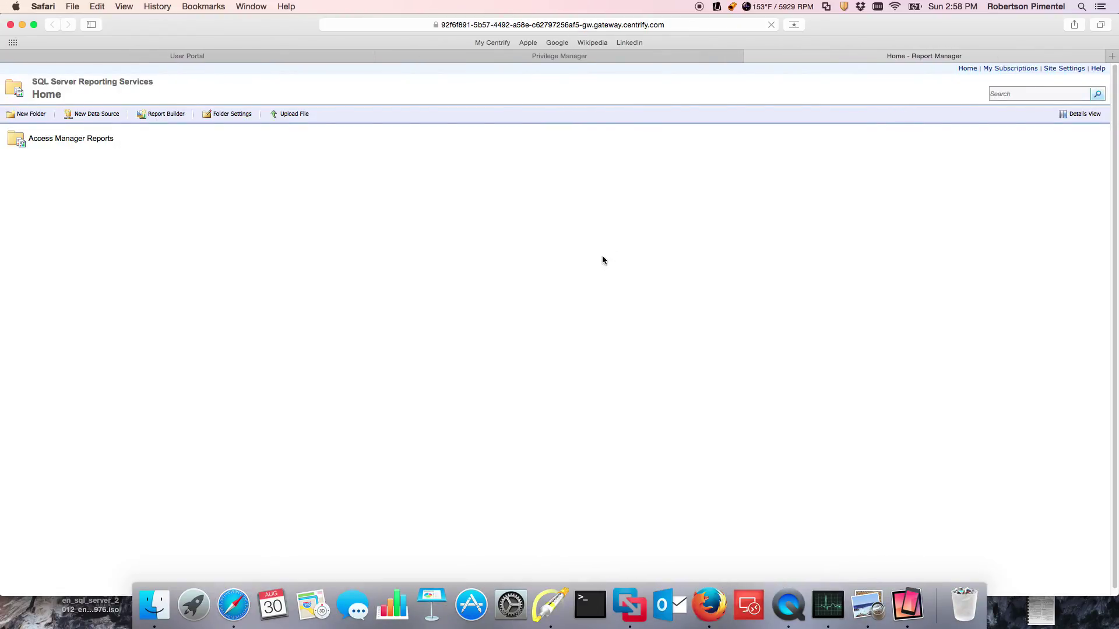
click(356, 58)
click(311, 57)
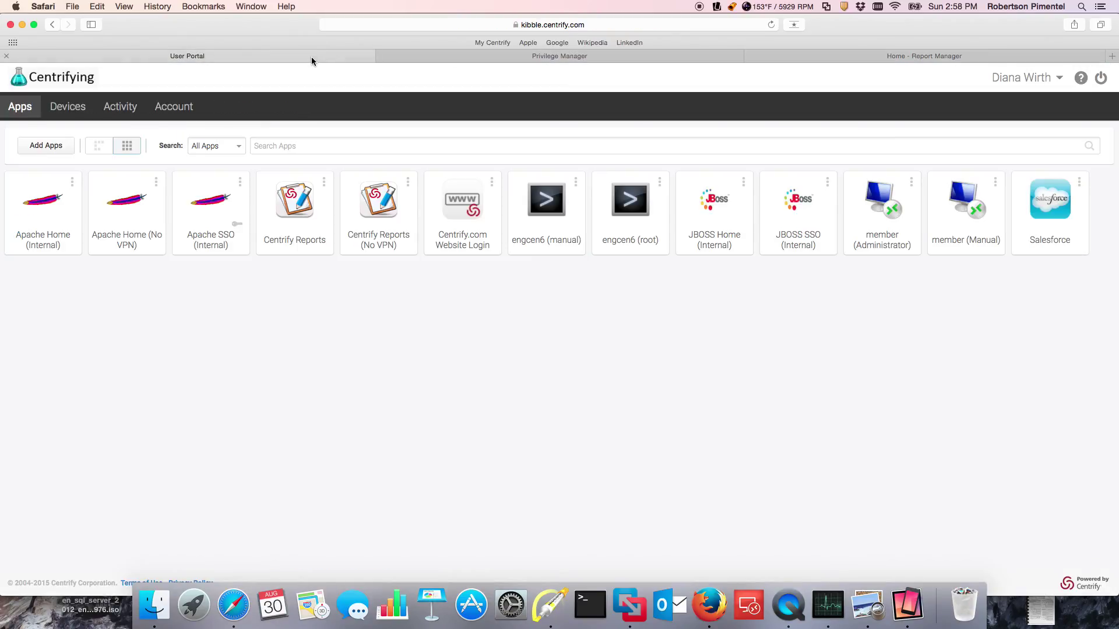